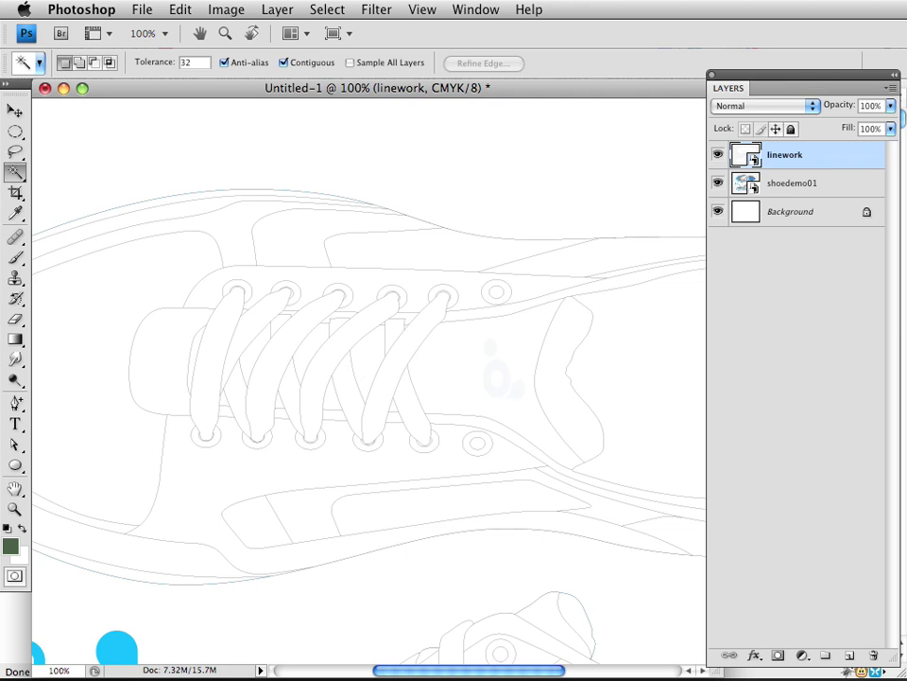
Select the shoe tongue on the linework layer with the Magic Wand at tolerance 10, adding the gaps between the nearest laces
key("space")
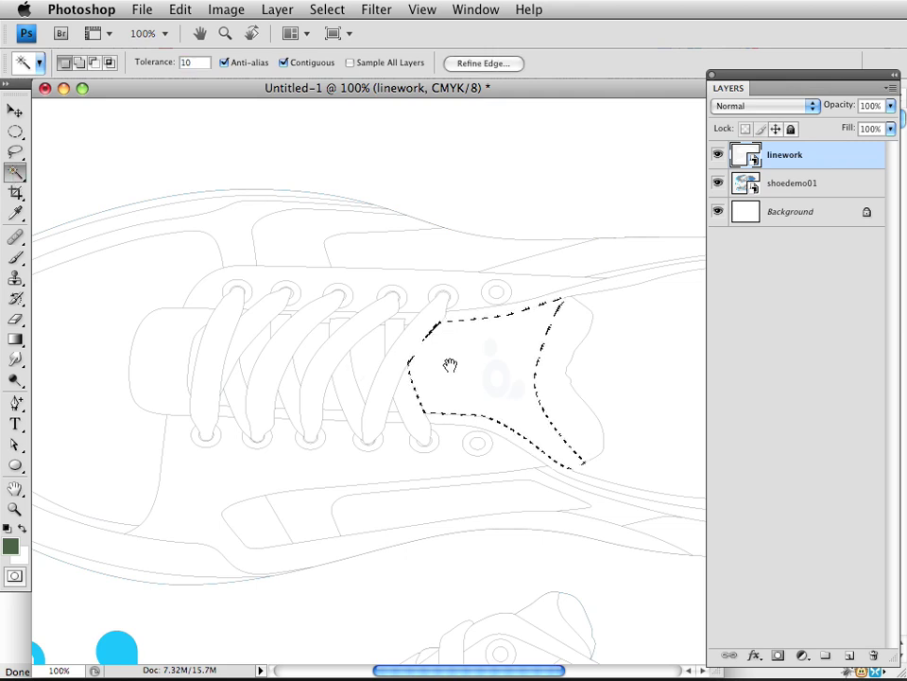
left_click(383, 369, "super")
left_click_drag(415, 378, 454, 356)
left_click(389, 319, "shift")
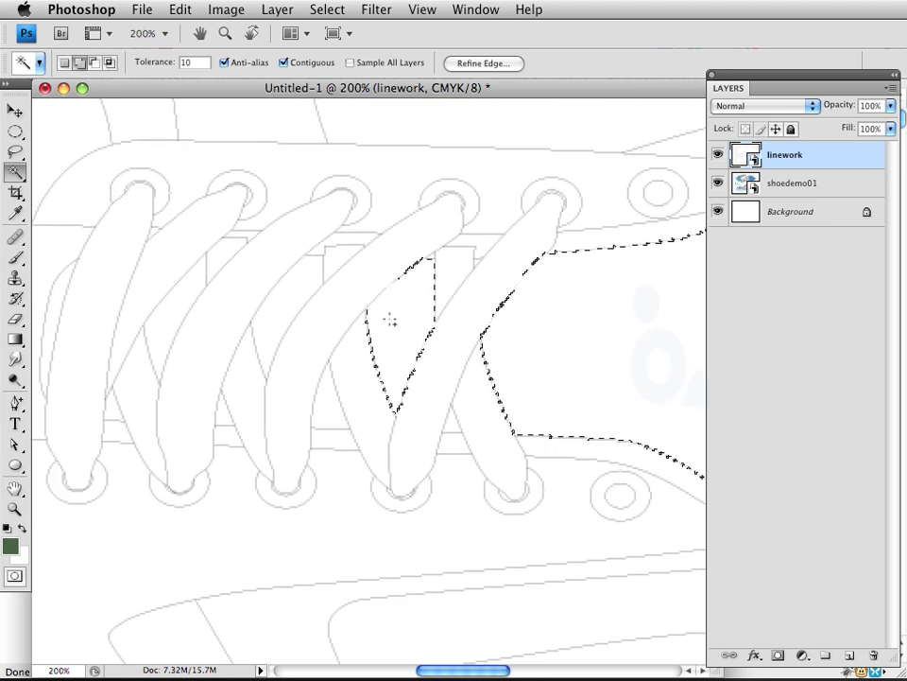
left_click(444, 418)
left_click(324, 404)
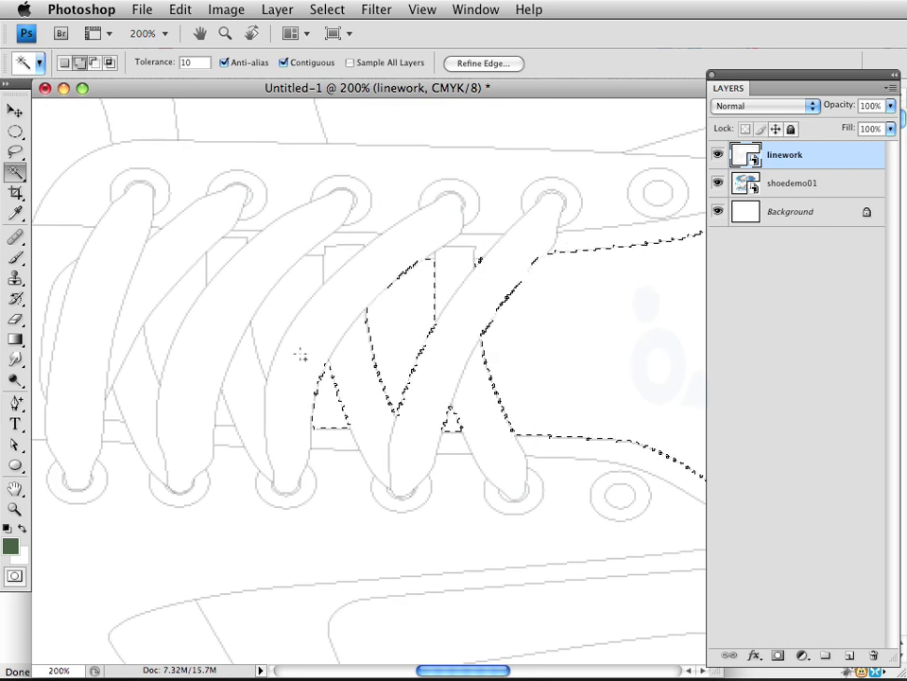
left_click(284, 313)
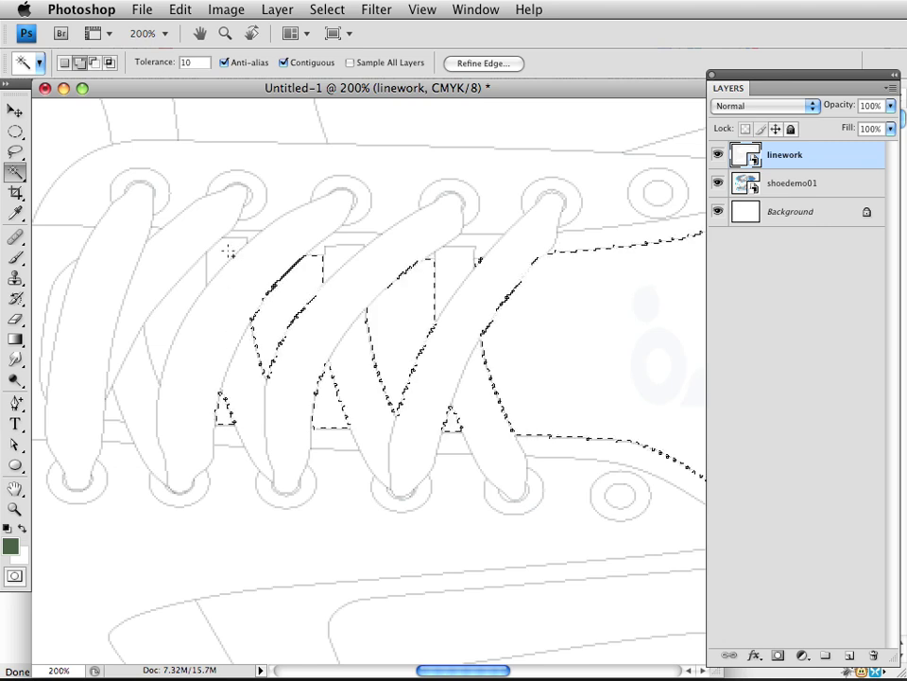
Add the remaining tongue gaps between the laces toward the toe to the Magic Wand selection
left_click(182, 298)
left_click_drag(111, 389, 255, 371)
left_click(254, 395, "shift")
left_click(195, 303, "shift")
left_click(297, 211, "shift")
left_click_drag(444, 266, 352, 268)
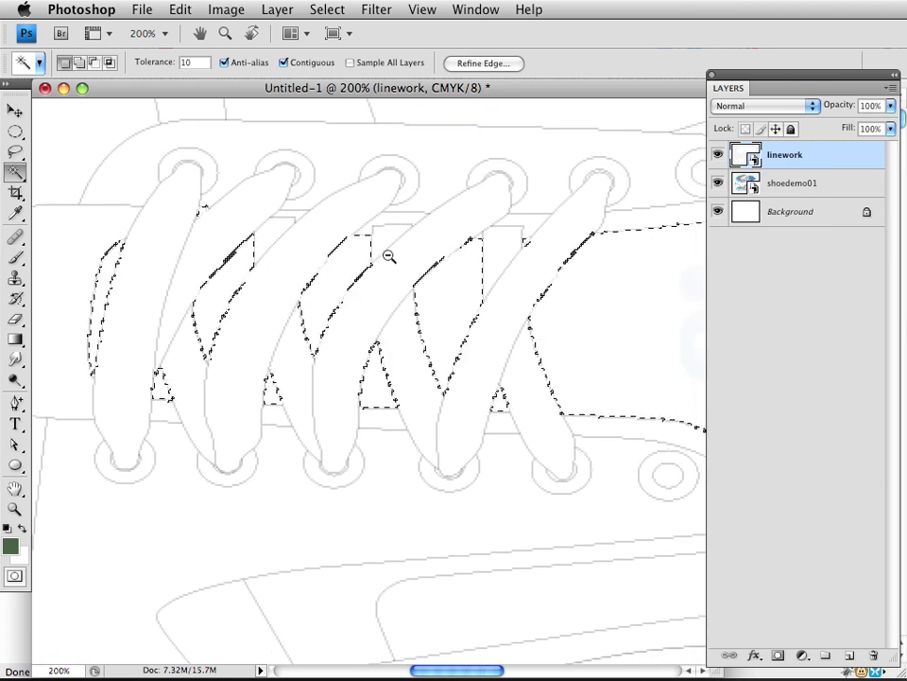
Create a new layer above shoedemo01 and mask it with the tongue selection
left_click(387, 255, "alt")
left_click(391, 258, "alt")
left_click(393, 260, "alt")
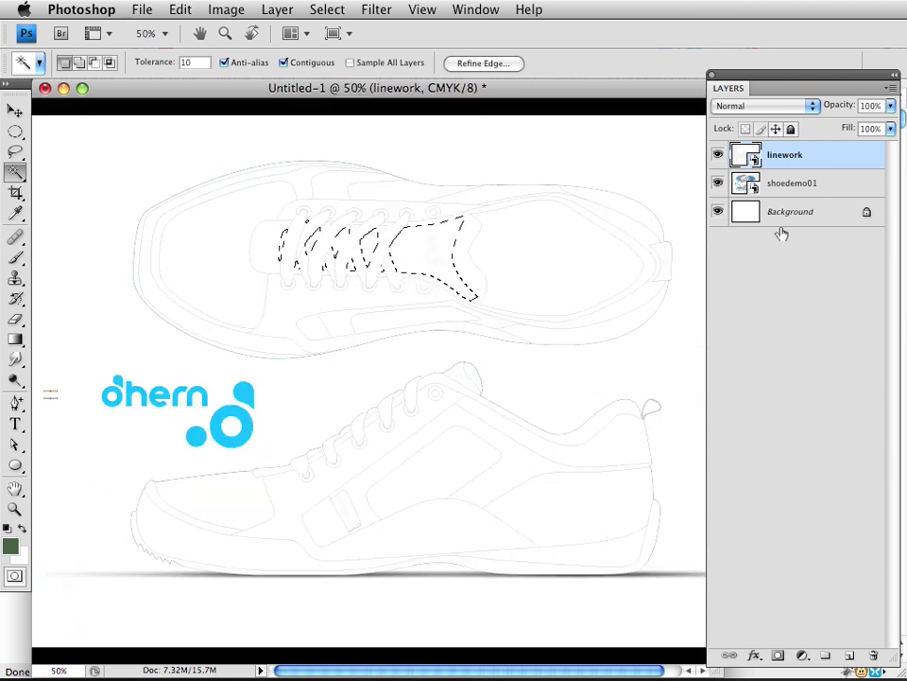
left_click(782, 188)
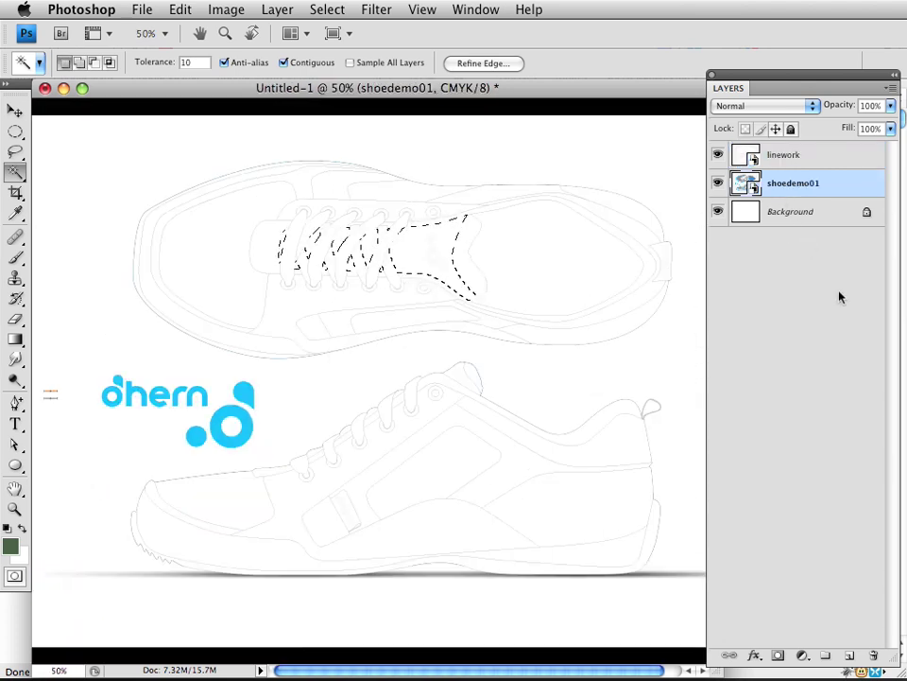
left_click(846, 654)
left_click(778, 655)
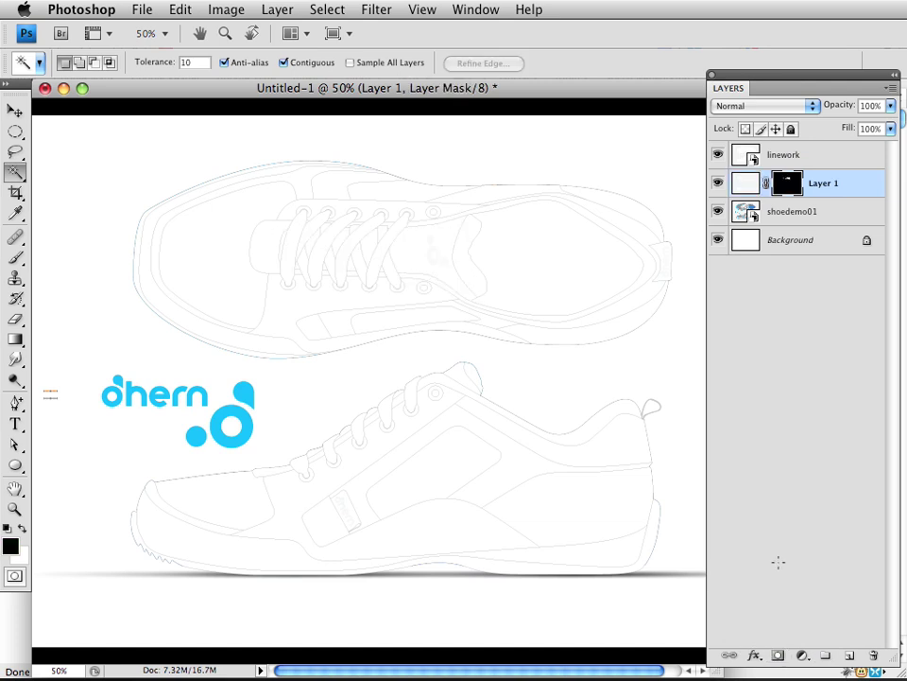
Hide the linework layer and make Layer 1's artwork active instead of its mask
left_click(748, 184)
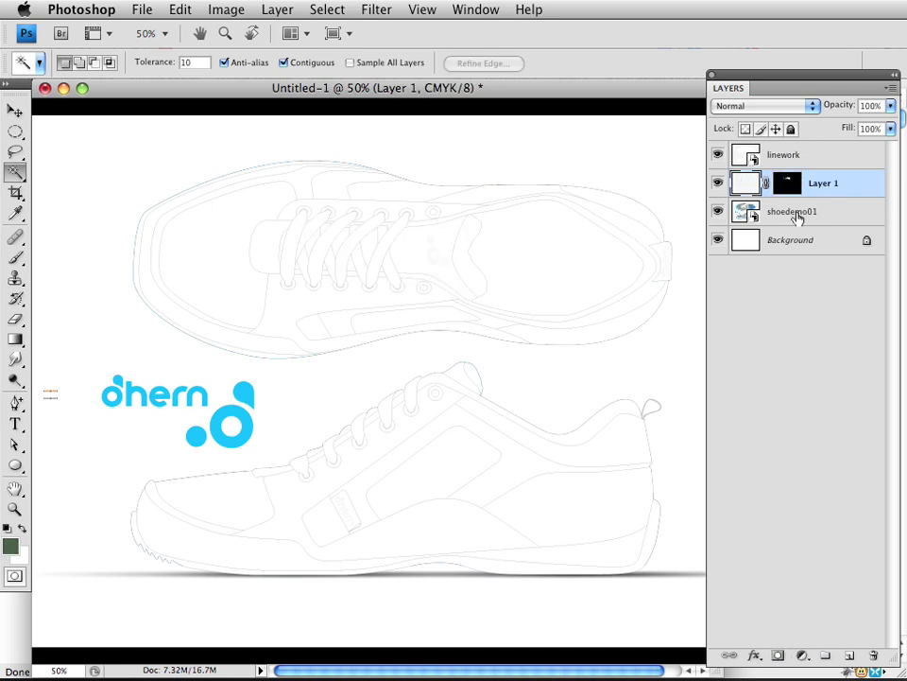
left_click(718, 155)
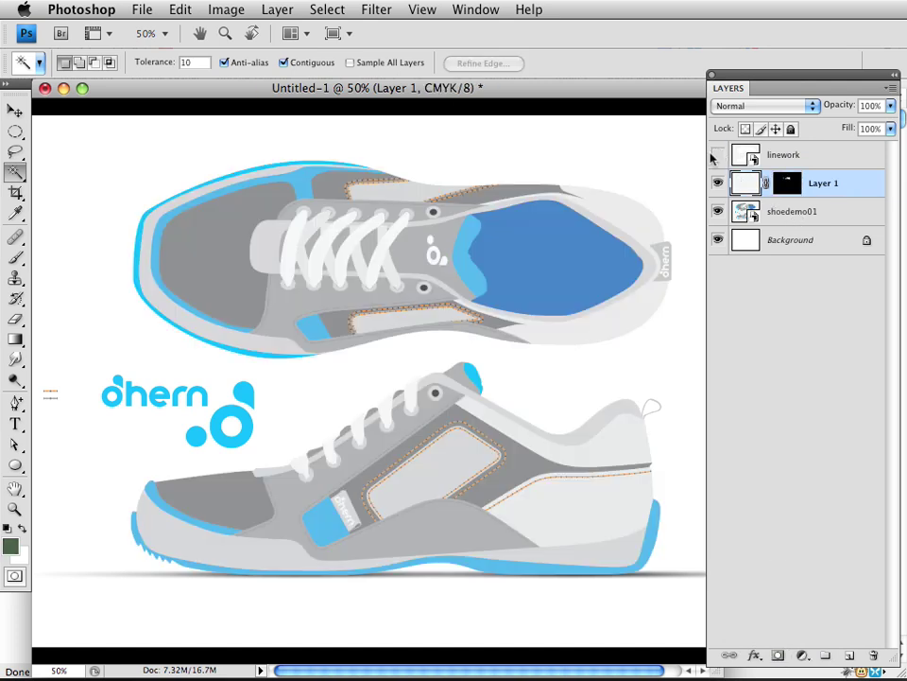
left_click(784, 211)
left_click(748, 184)
Paint soft dark green shading along the tongue's upper edge on Layer 1 with a 136 px brush at 30% flow
key("b")
left_click_drag(223, 331, 228, 466)
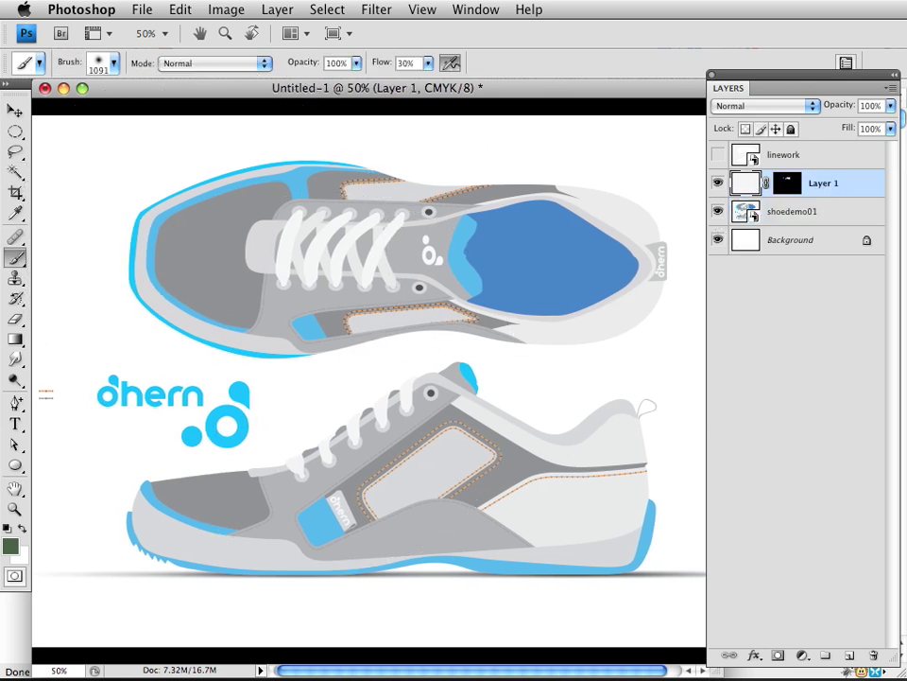
left_click_drag(700, 182, 632, 186)
left_click_drag(448, 269, 421, 270)
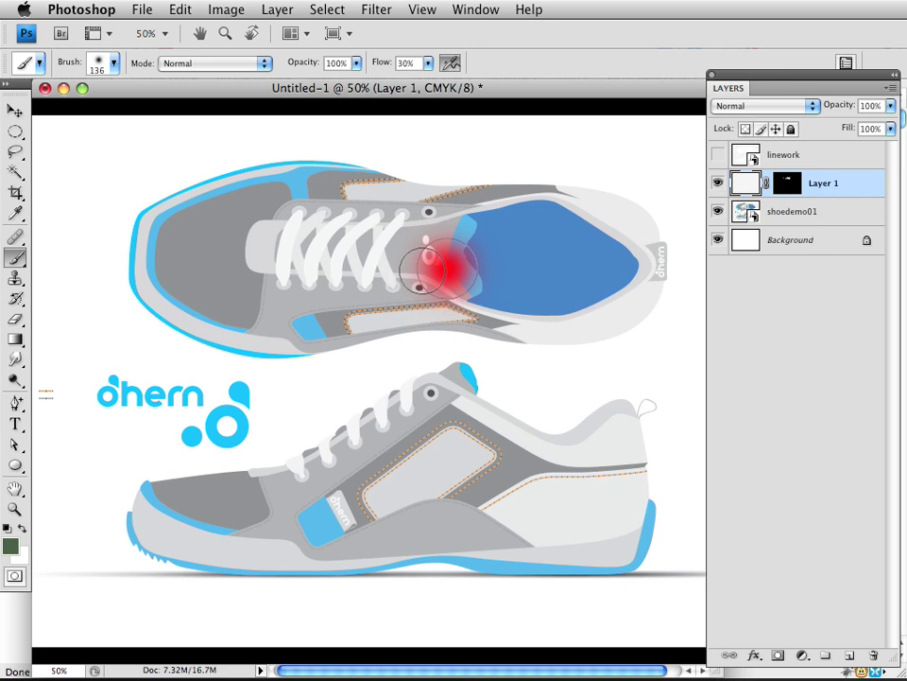
left_click_drag(283, 219, 514, 178)
left_click_drag(280, 216, 494, 184)
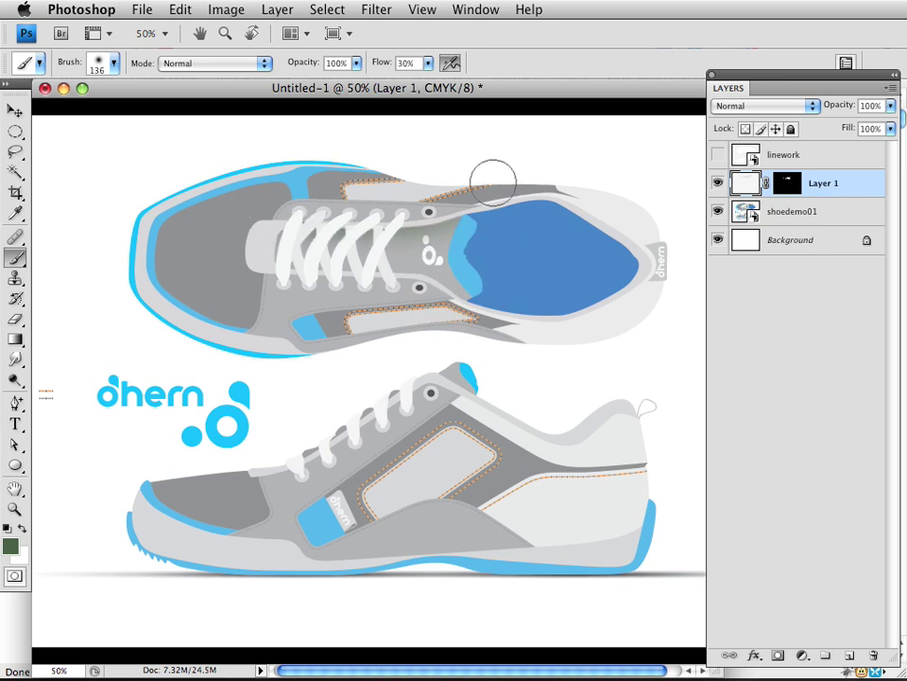
left_click_drag(267, 215, 541, 179)
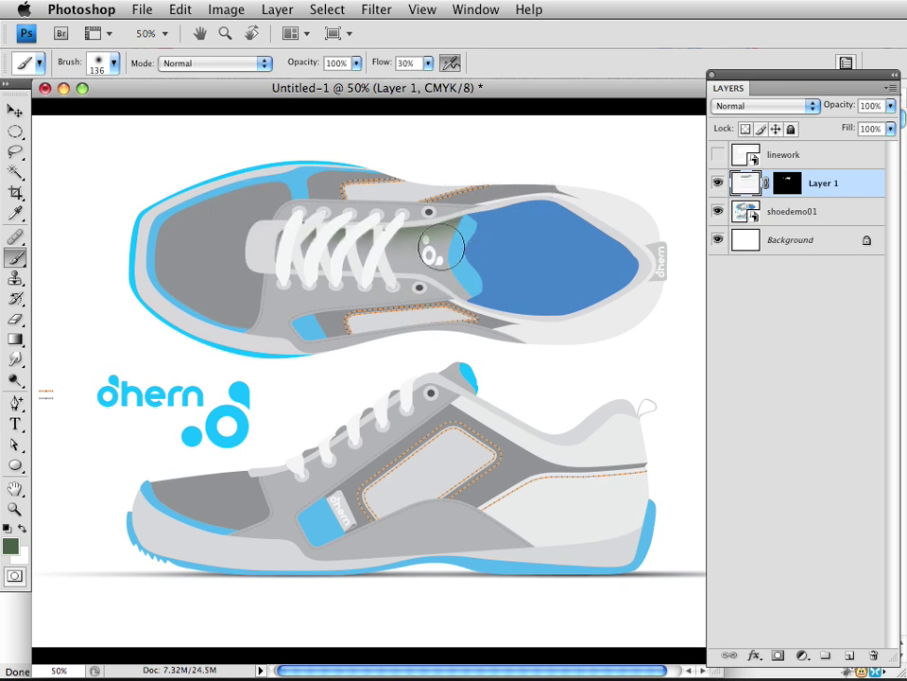
Reset the foreground colour to black and paint shading on the tongue around the laces
left_click(8, 528)
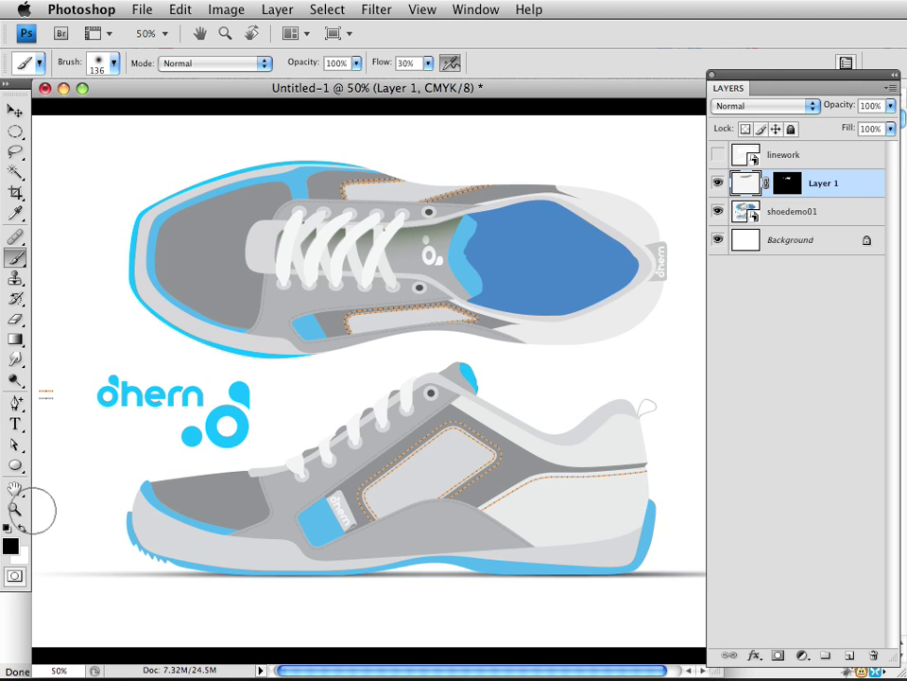
key("i")
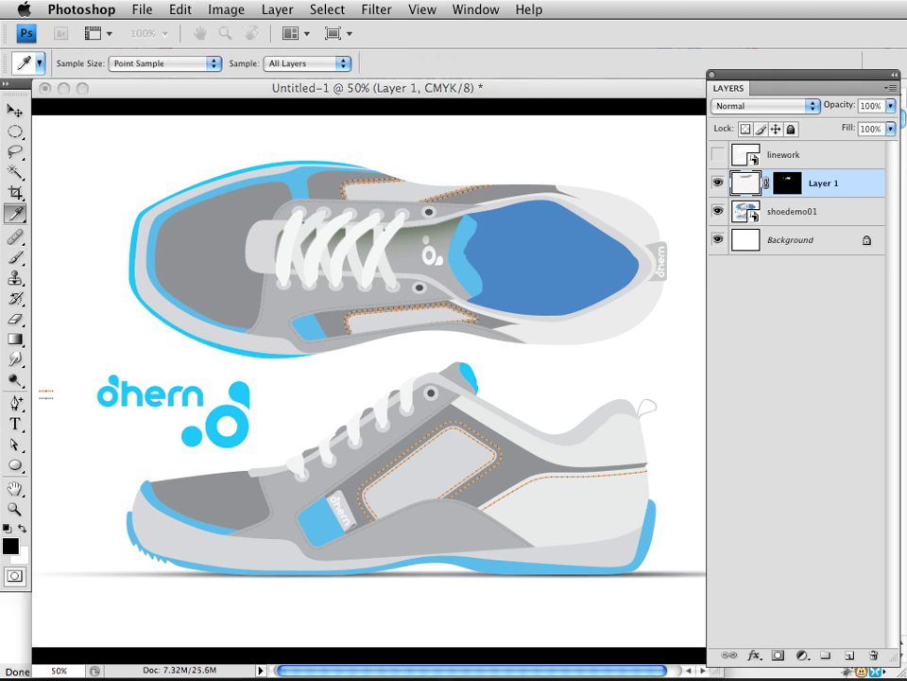
key("b")
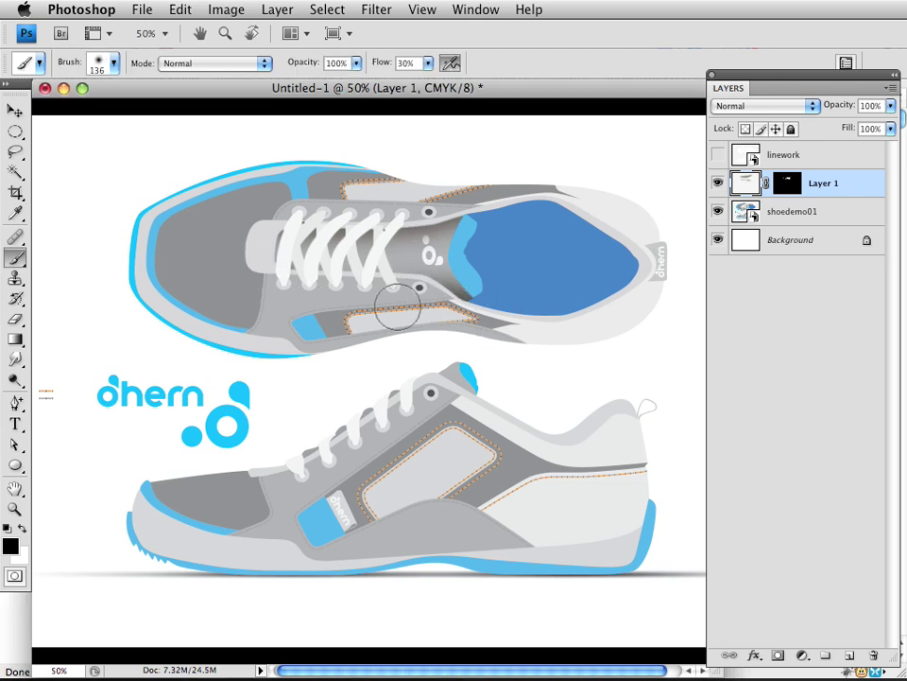
Examine the shading on the laces, tongue and shoe interior at up to 400% magnification
left_click(344, 271, "super")
mouse_move(363, 257)
left_mouse_down()
mouse_move(367, 344)
mouse_move(395, 305)
left_mouse_up()
left_click(368, 345, "super")
left_click_drag(423, 267, 356, 297)
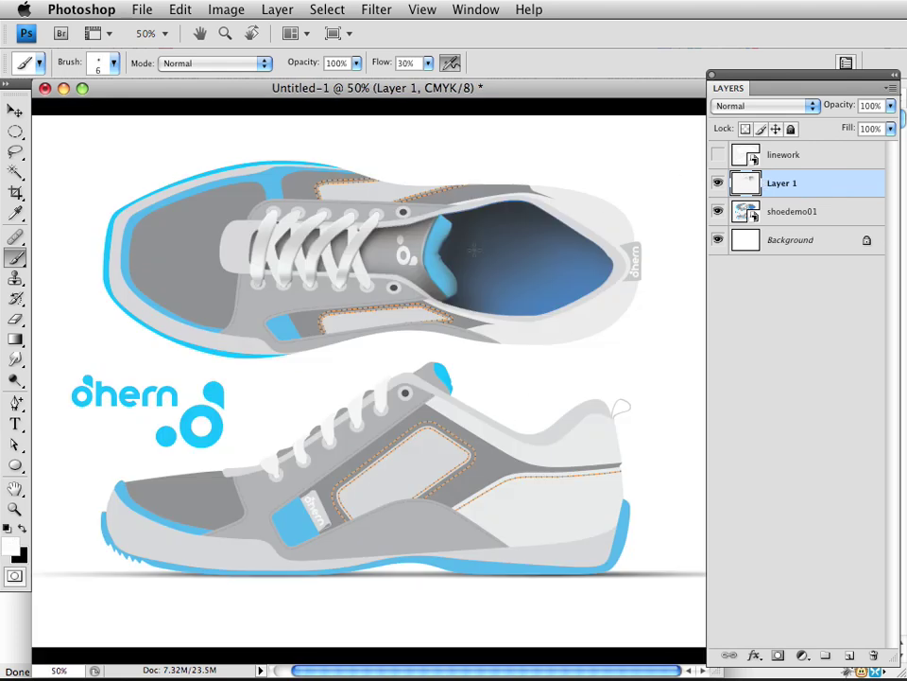
left_click(361, 257, "ctrl")
left_click(361, 257, "ctrl")
left_click(362, 257, "ctrl")
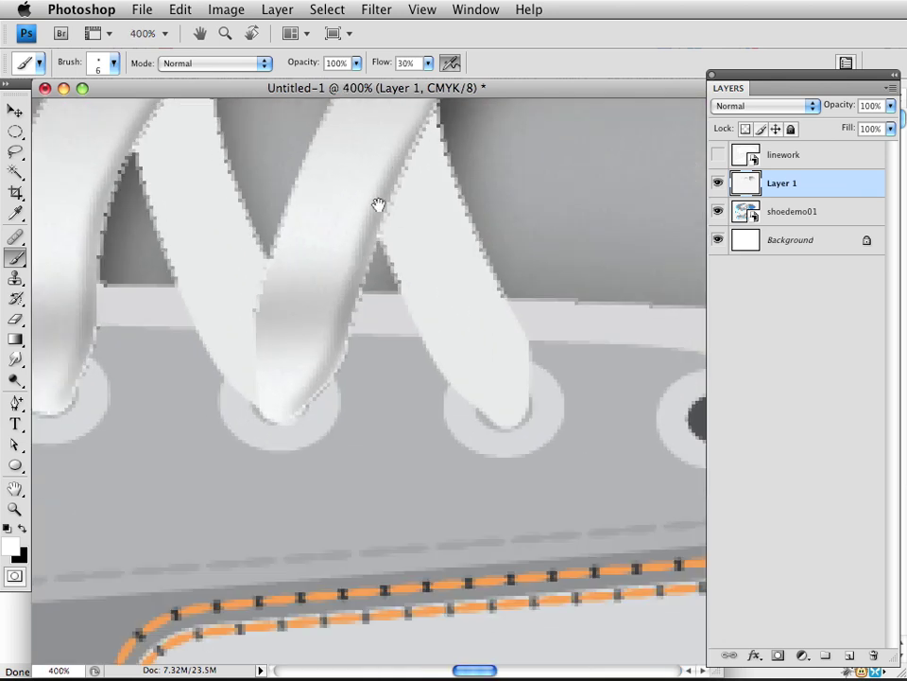
left_click_drag(321, 294, 377, 530)
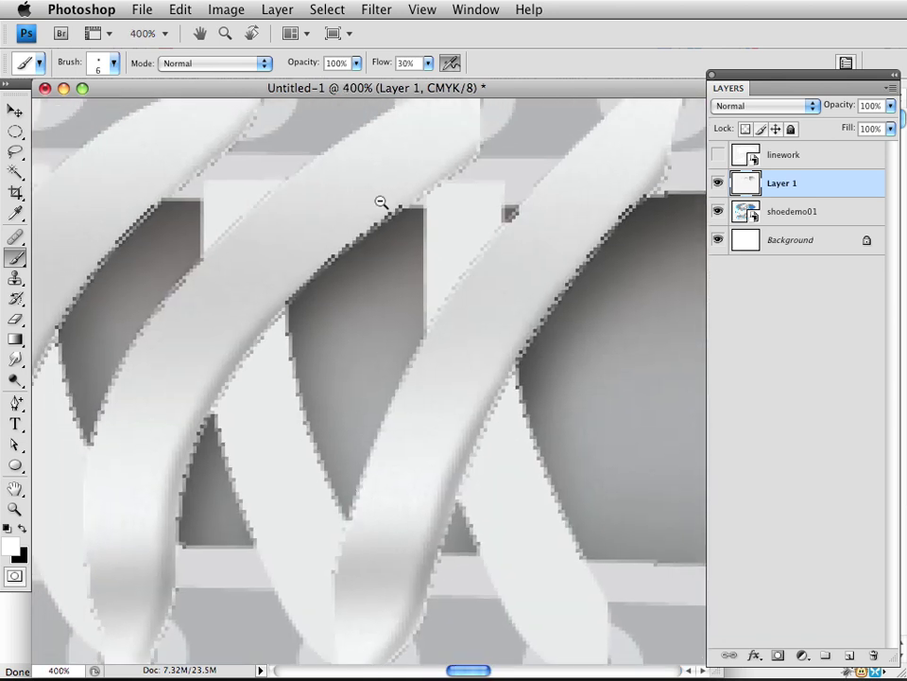
key("ctrl+minus")
key("ctrl+minus")
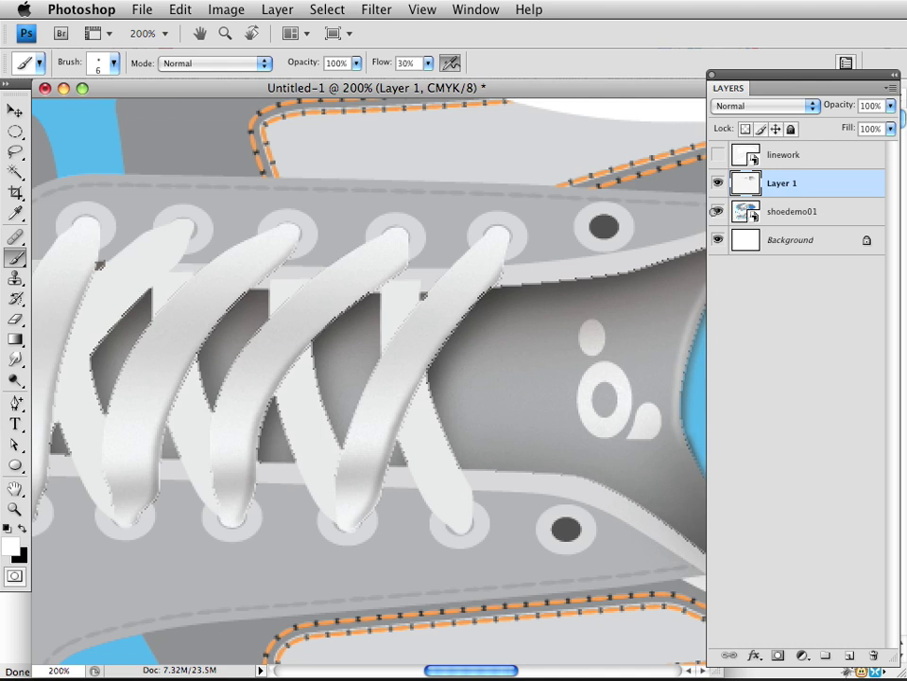
left_click(488, 312, "ctrl+alt")
left_click_drag(511, 366, 479, 289)
left_click(478, 291, "alt")
left_click_drag(479, 365, 438, 368)
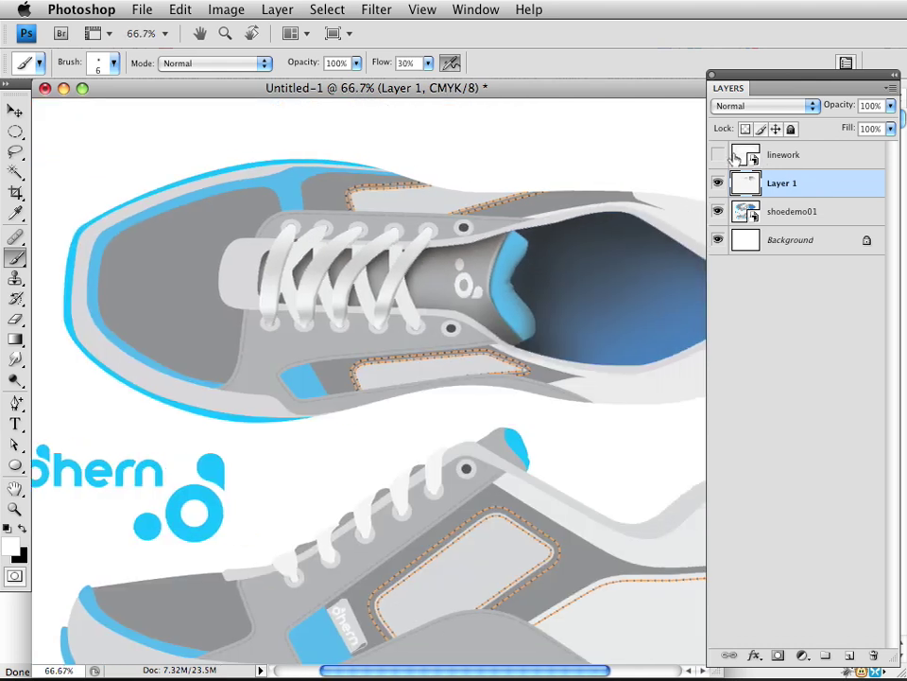
Show the linework layer again and delete the shading layer, Layer 1
left_click(718, 155)
left_click(510, 264, "ctrl")
left_click(510, 264, "ctrl")
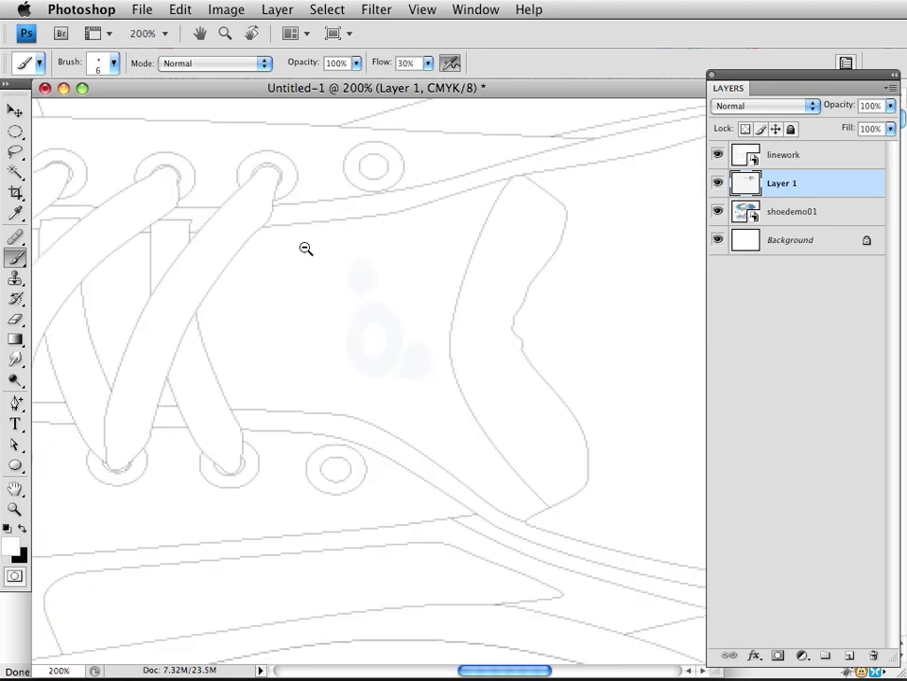
left_click(334, 259, "alt")
left_click(336, 263, "alt")
left_click_drag(314, 340, 422, 263)
left_click(421, 254, "alt")
left_click_drag(470, 296, 417, 314)
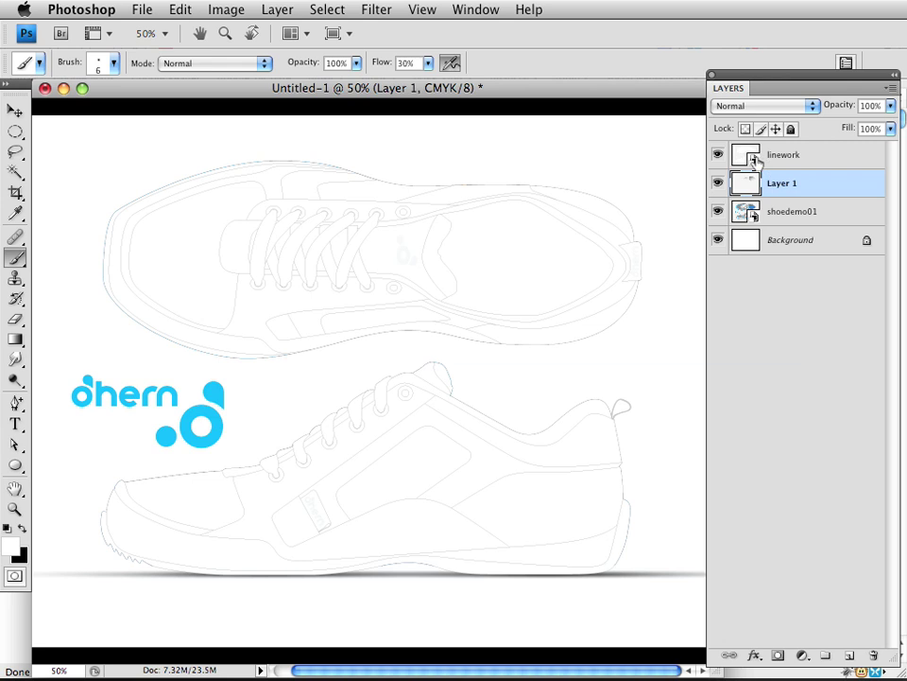
left_click_drag(790, 184, 872, 654)
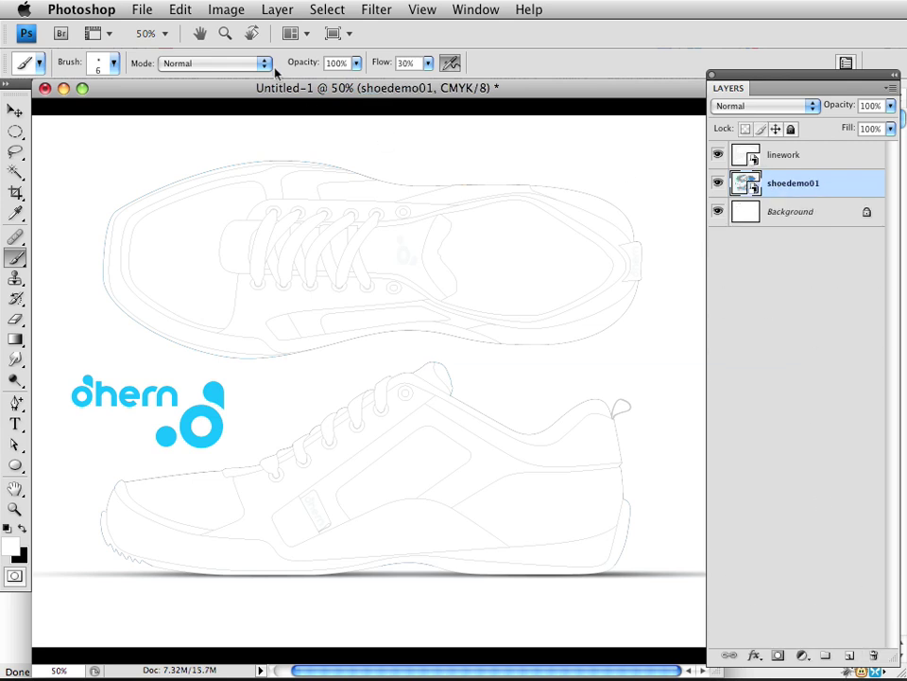
Resize the image to a width of 3200 pixels with constrained proportions and bicubic resampling
left_click(228, 11)
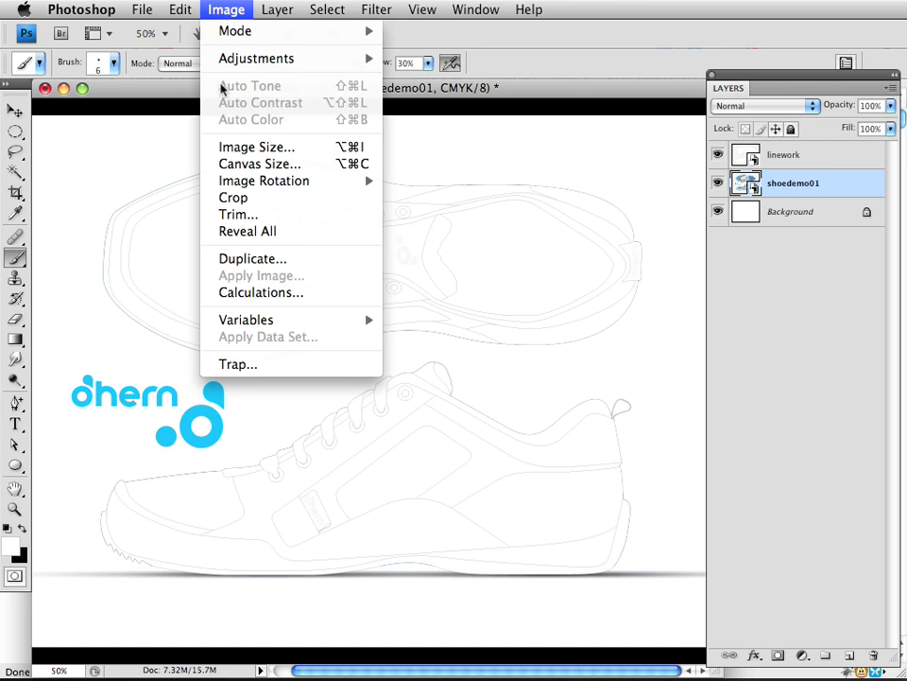
left_click(263, 147)
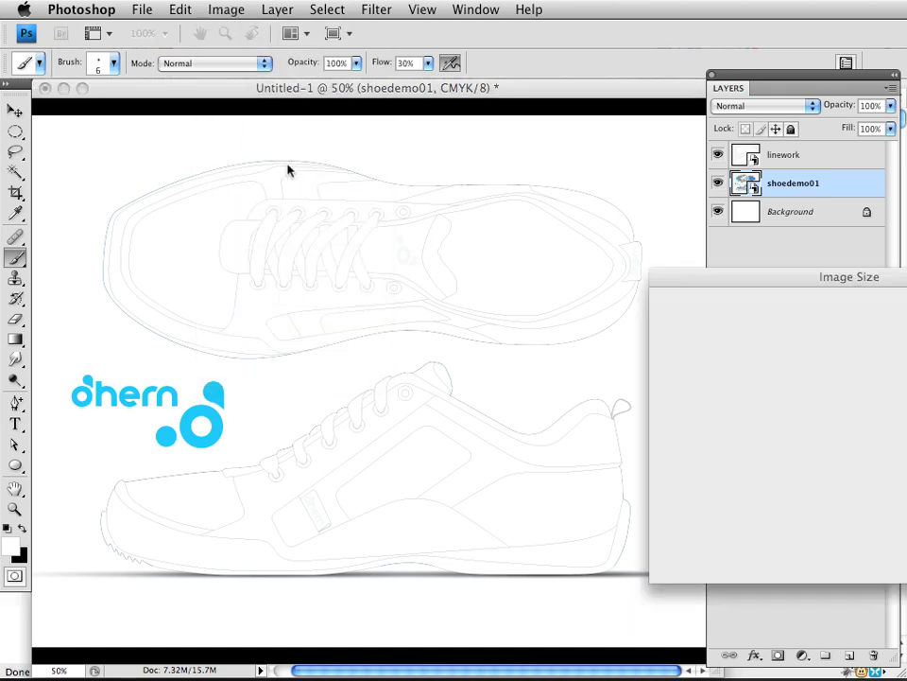
left_click_drag(741, 285, 365, 204)
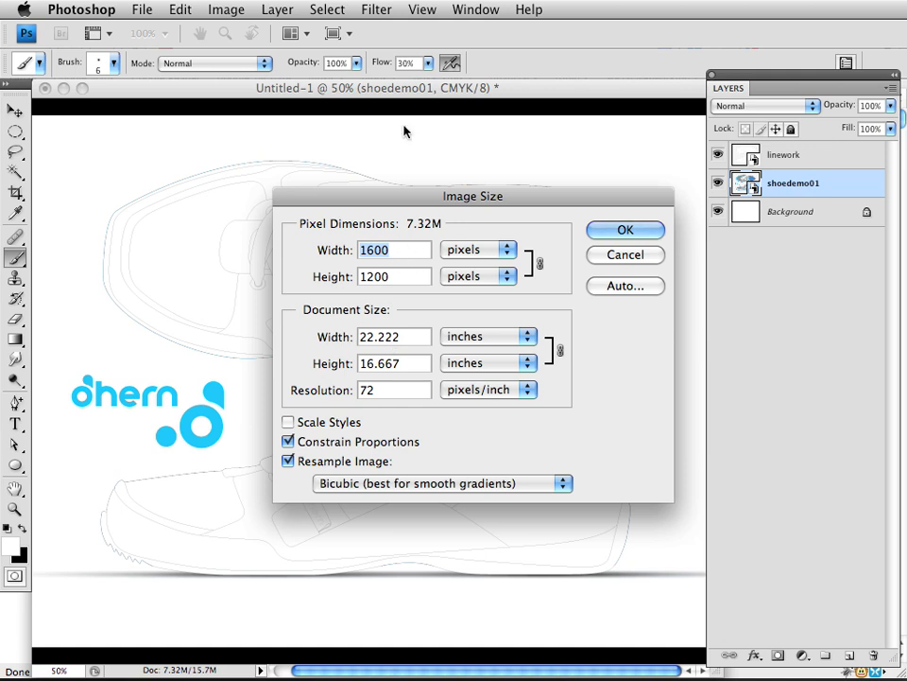
type("32")
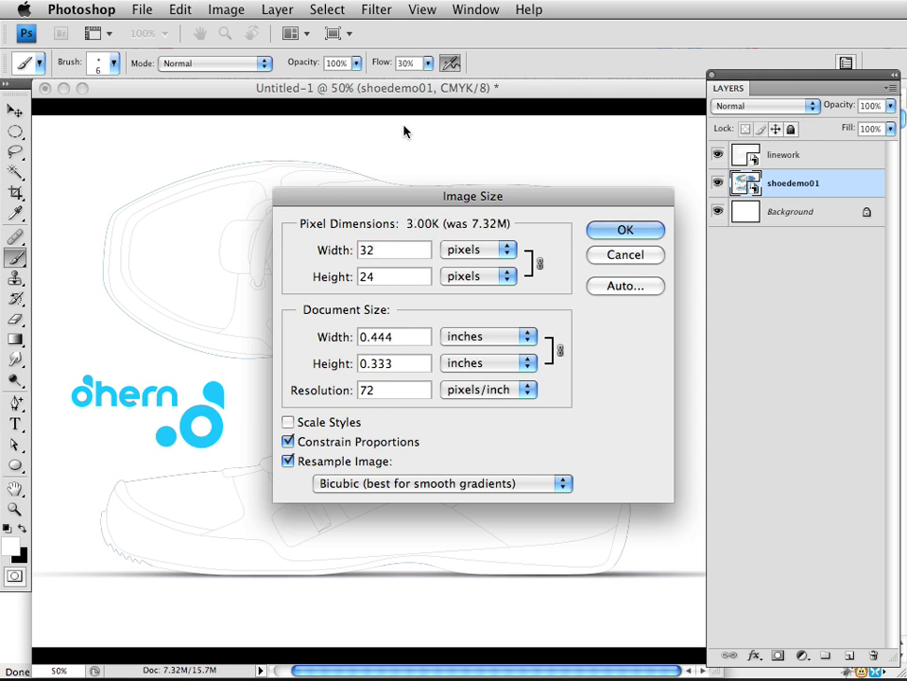
type("00")
key("Return")
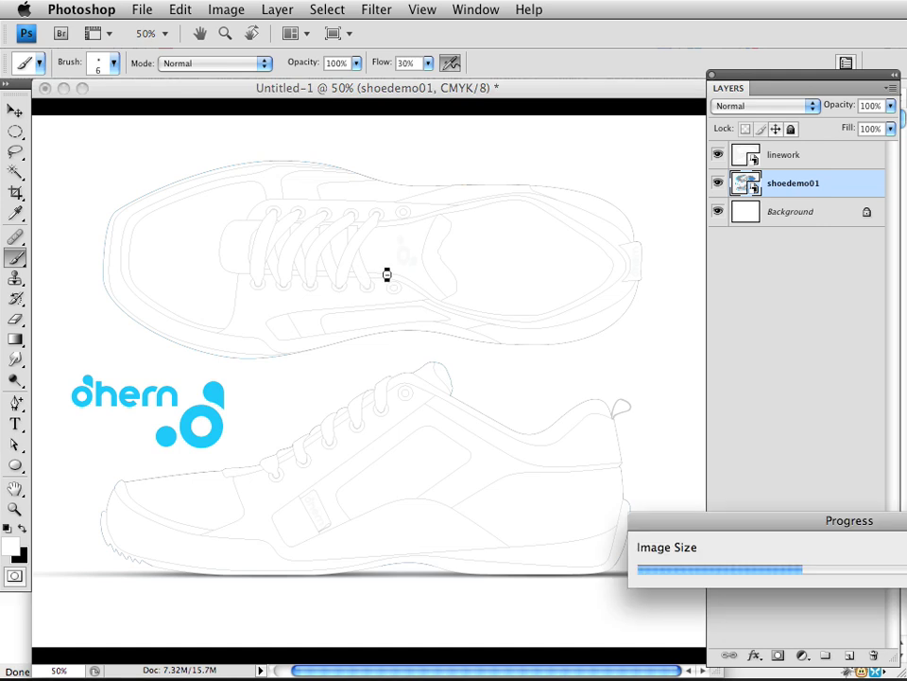
left_click_drag(730, 520, 424, 348)
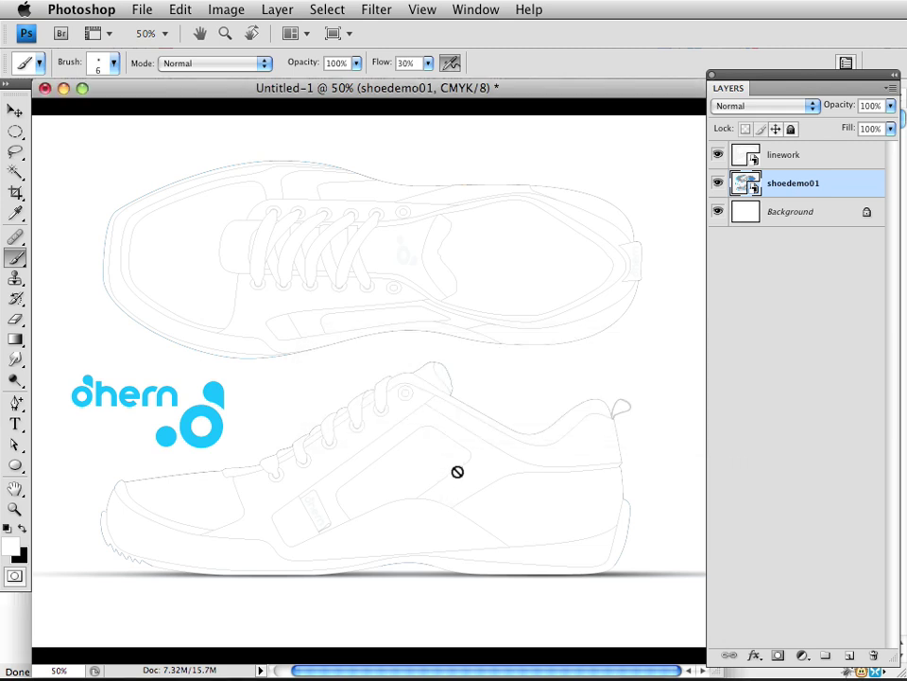
Examine the line quality of the laces and tongue in the enlarged image at up to 200% magnification
left_click(539, 376, "super")
left_click(543, 378, "super")
left_click(542, 378, "super")
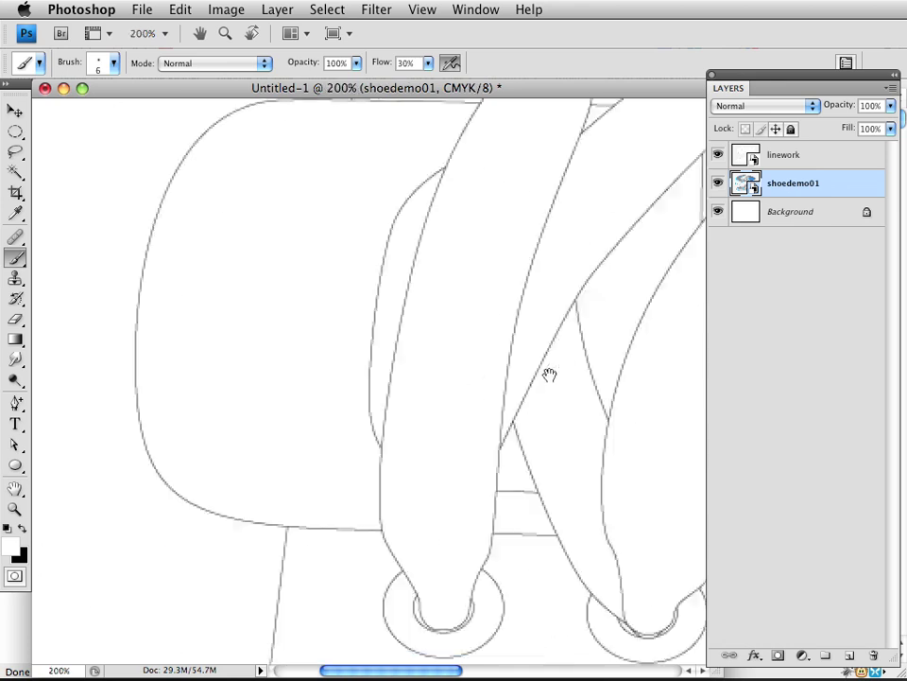
left_click_drag(575, 372, 388, 485)
left_click(493, 378, "alt")
left_click(496, 378, "alt")
left_click(500, 379, "alt")
left_click(502, 380, "alt")
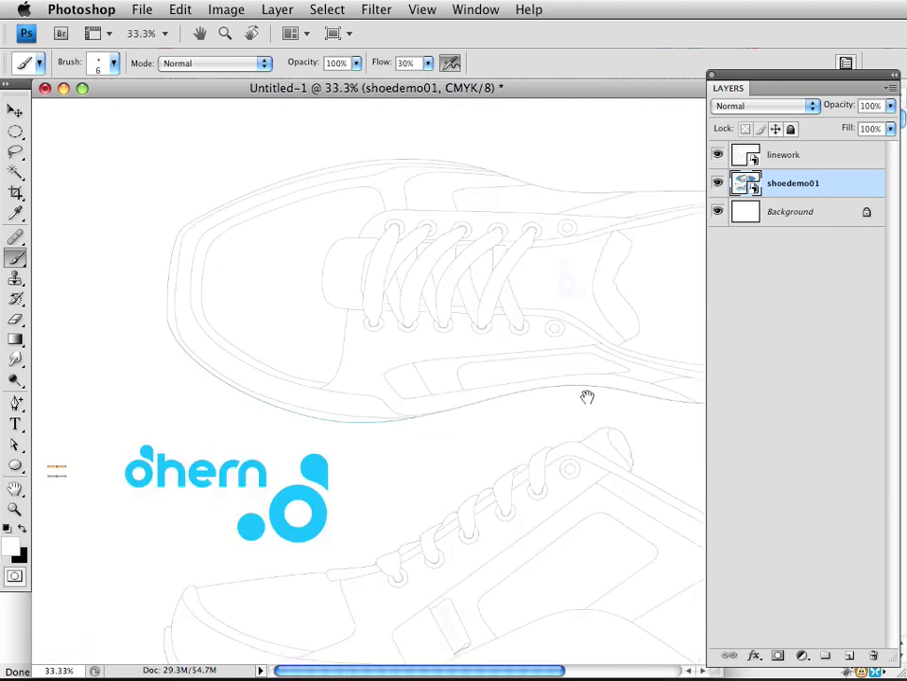
left_click_drag(587, 397, 413, 442)
left_click(436, 316, "super")
left_click(435, 315, "ctrl")
left_click_drag(389, 289, 527, 426)
left_click(432, 340, "ctrl")
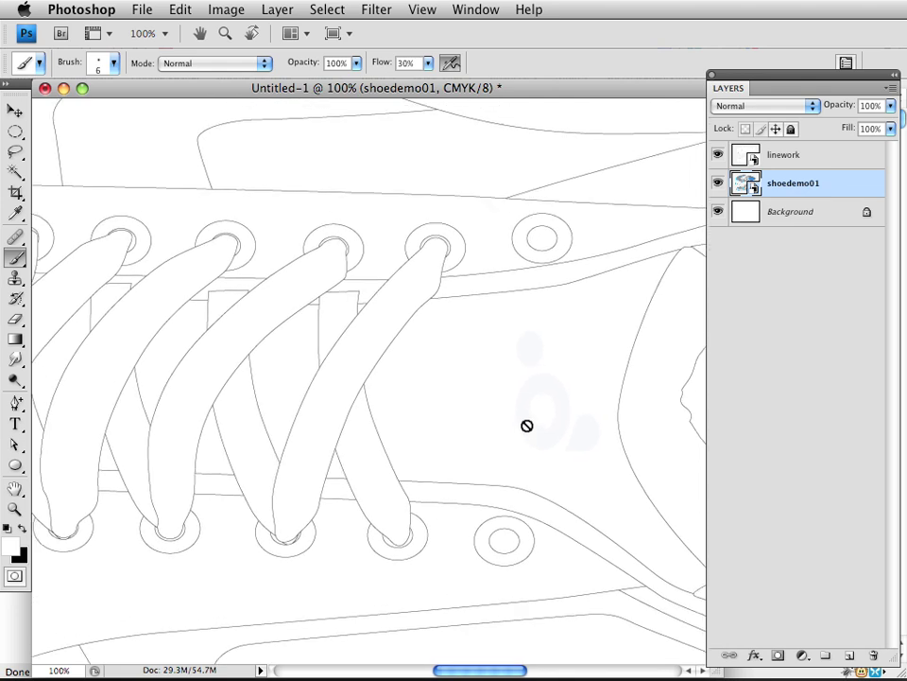
Move the linework layer below the shoedemo01 layer
left_click(768, 162)
left_click_drag(773, 155, 777, 201)
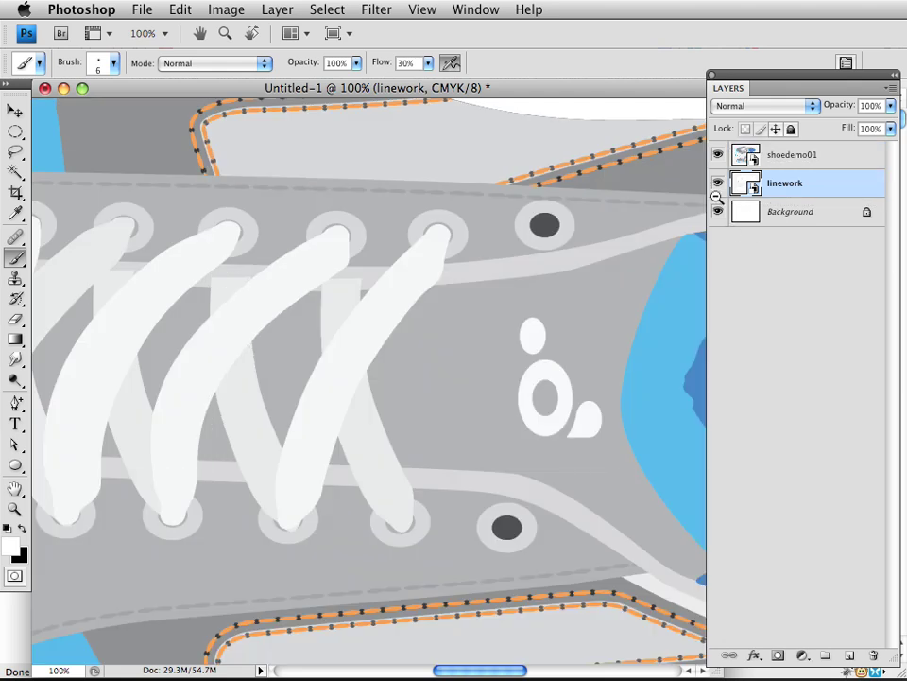
Add a new empty layer directly above the shoedemo01 layer
left_click(558, 303, "alt")
left_click(560, 306, "alt")
left_click(582, 331, "alt")
left_click_drag(591, 335, 482, 369)
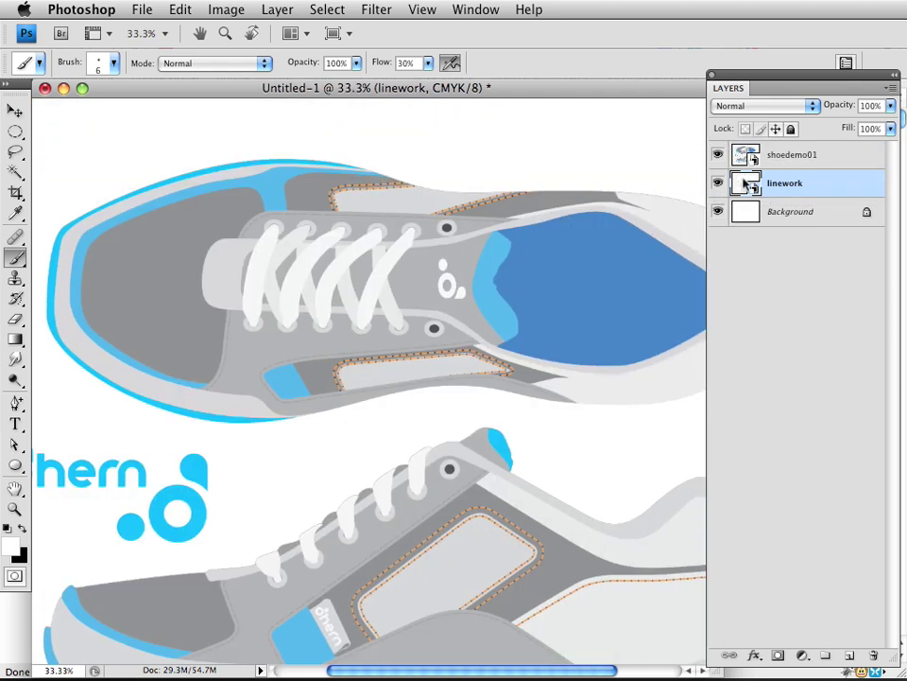
left_click(784, 159)
left_click(851, 655)
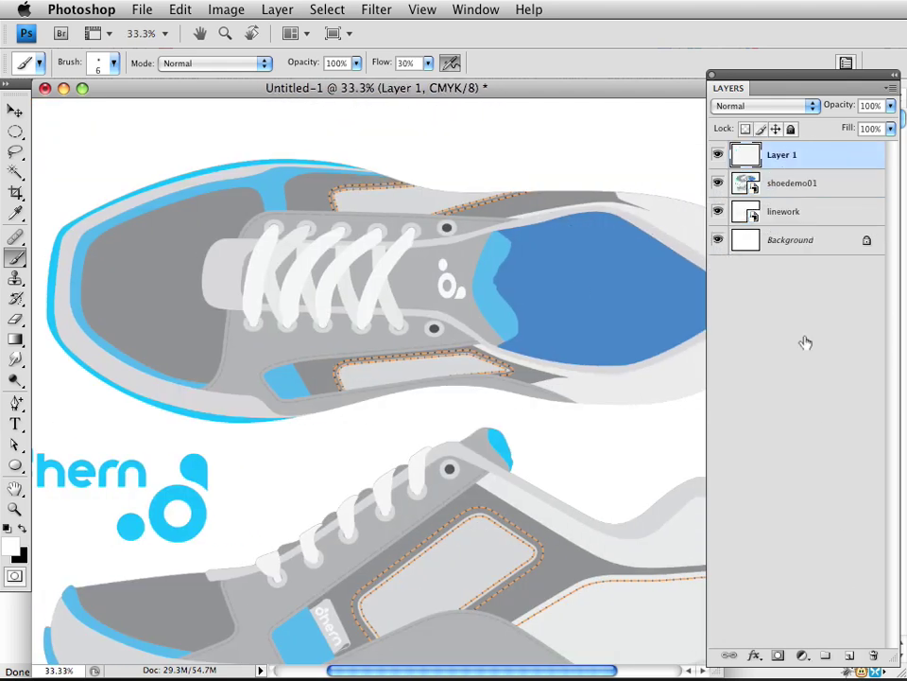
Select the tongue area around the logo from the linework layer using the Magic Wand at tolerance 10
left_click(441, 303, "super")
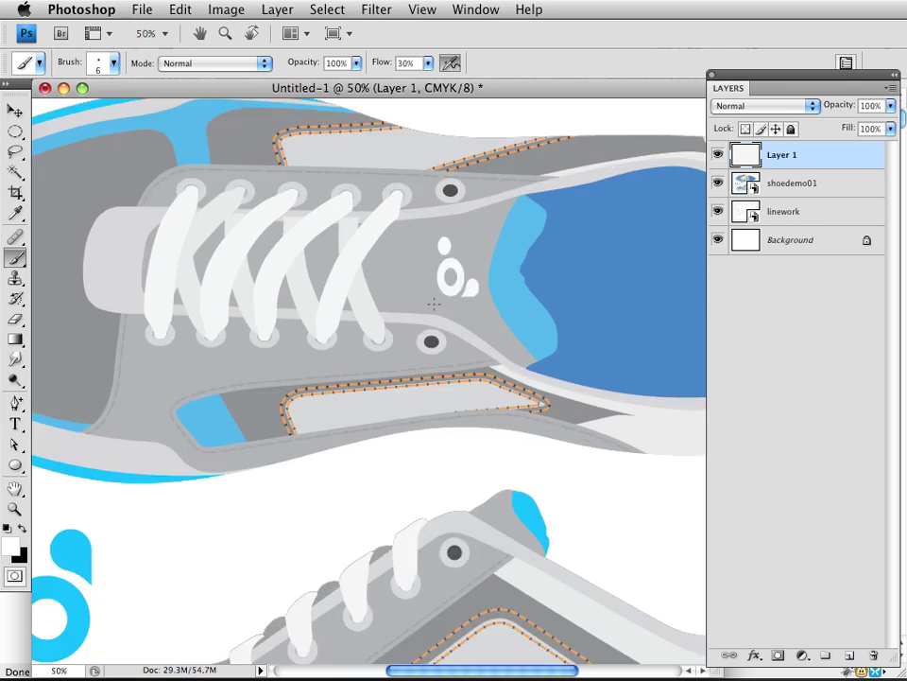
left_click_drag(434, 304, 402, 324)
key("w")
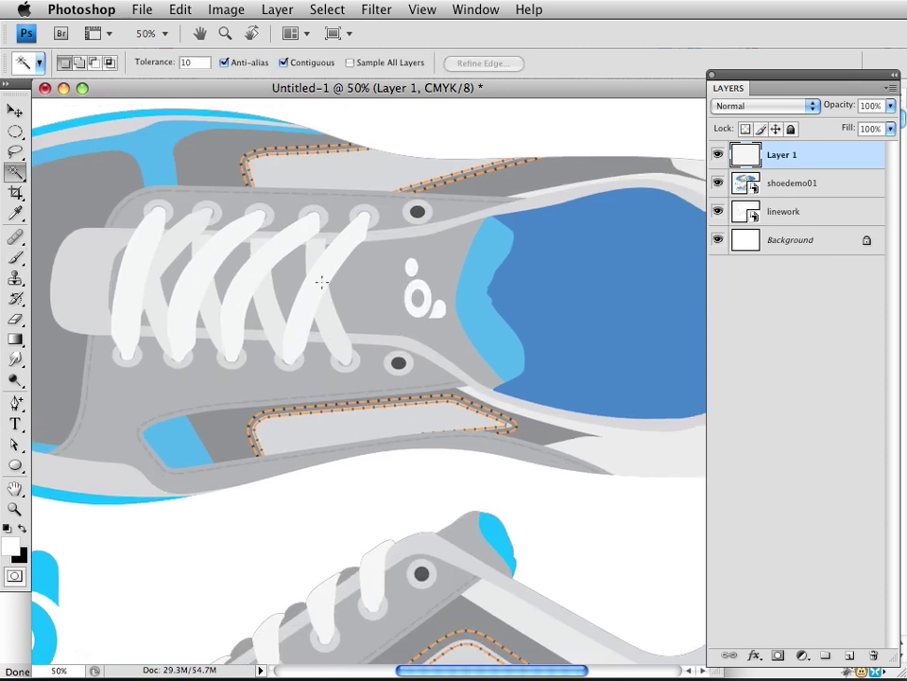
left_click(786, 212)
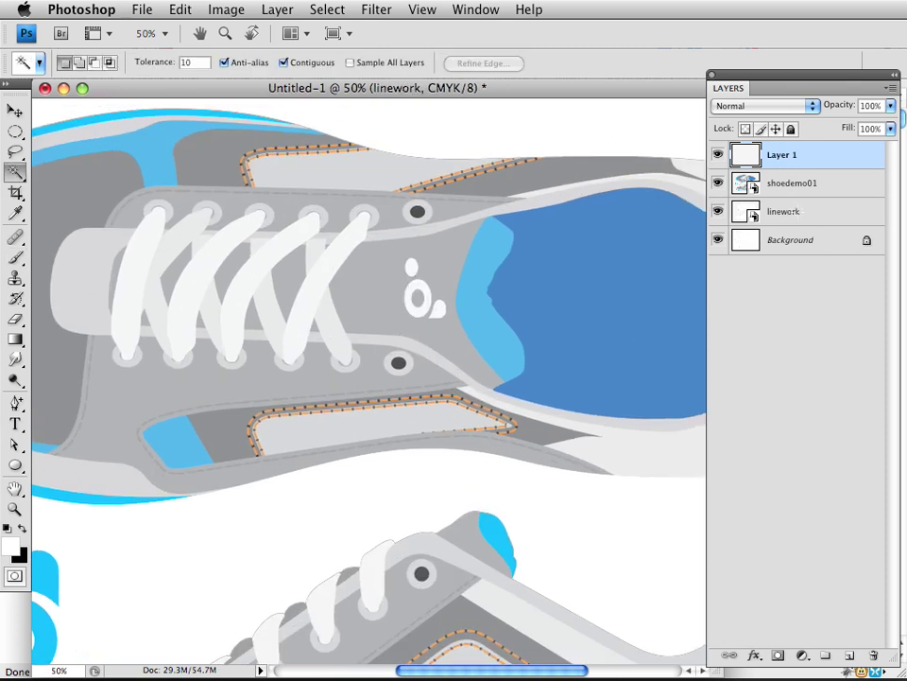
left_click(419, 296)
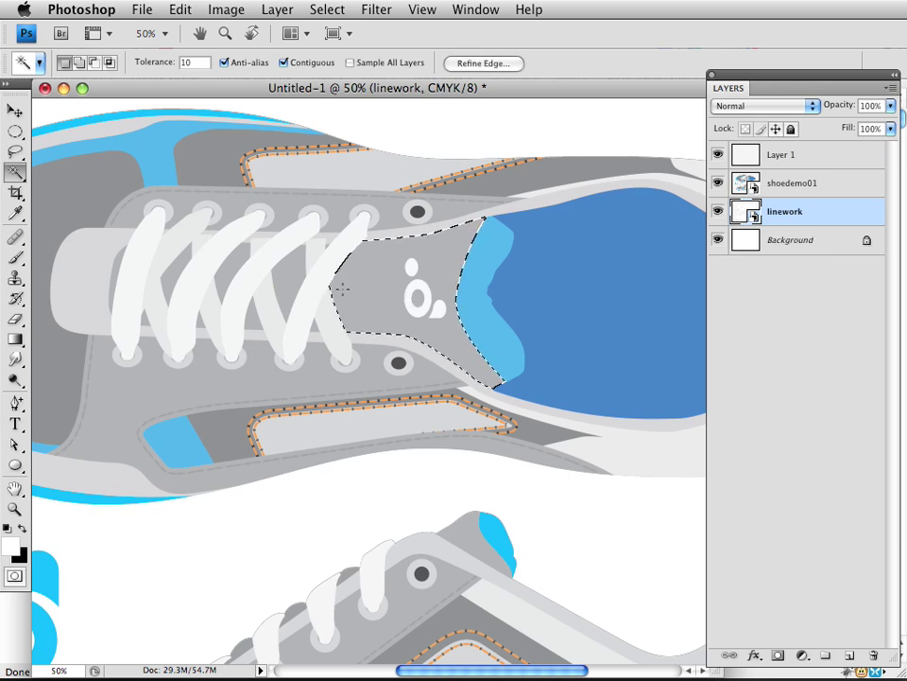
Add the tongue gaps between the laces nearest the logo to the selection
scroll(359, 279, "left", 4)
left_click(375, 284, "shift")
left_click(386, 283, "super")
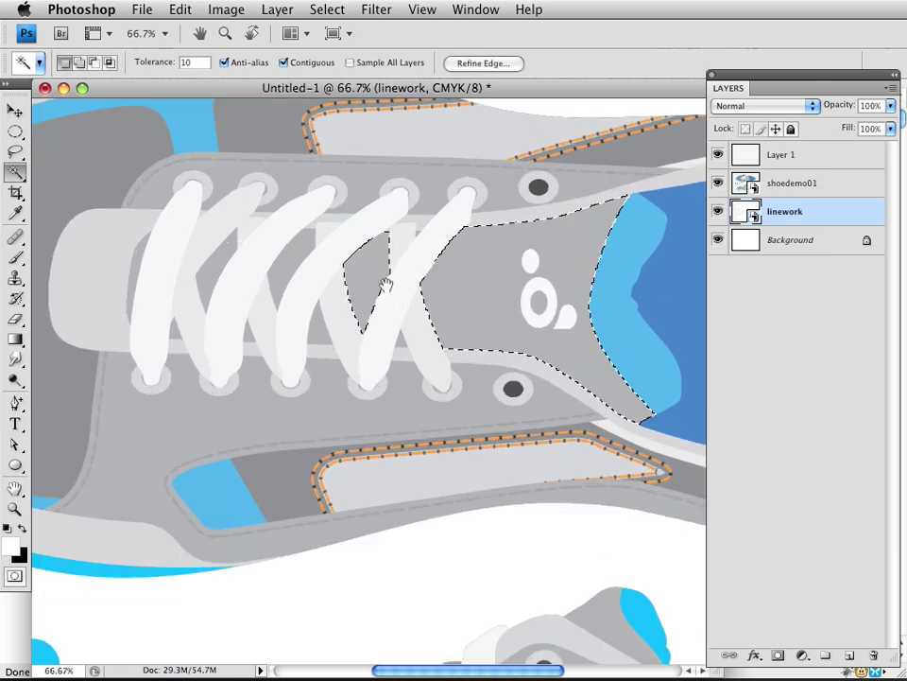
left_click(386, 284, "super")
left_click(386, 283, "super")
left_click_drag(386, 283, 462, 356)
left_click(541, 190, "shift")
left_click(493, 522, "shift")
left_click(257, 514, "shift")
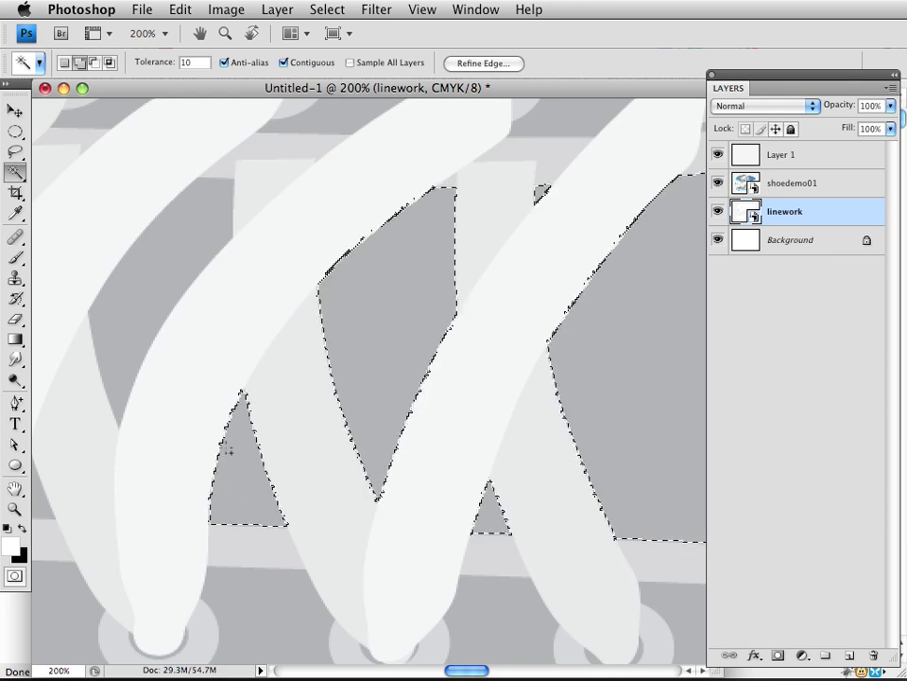
Add the remaining tongue gaps between the laces toward the toe to the selection
left_click(159, 279, "shift")
left_click_drag(131, 350, 404, 330)
left_click(310, 474, "shift")
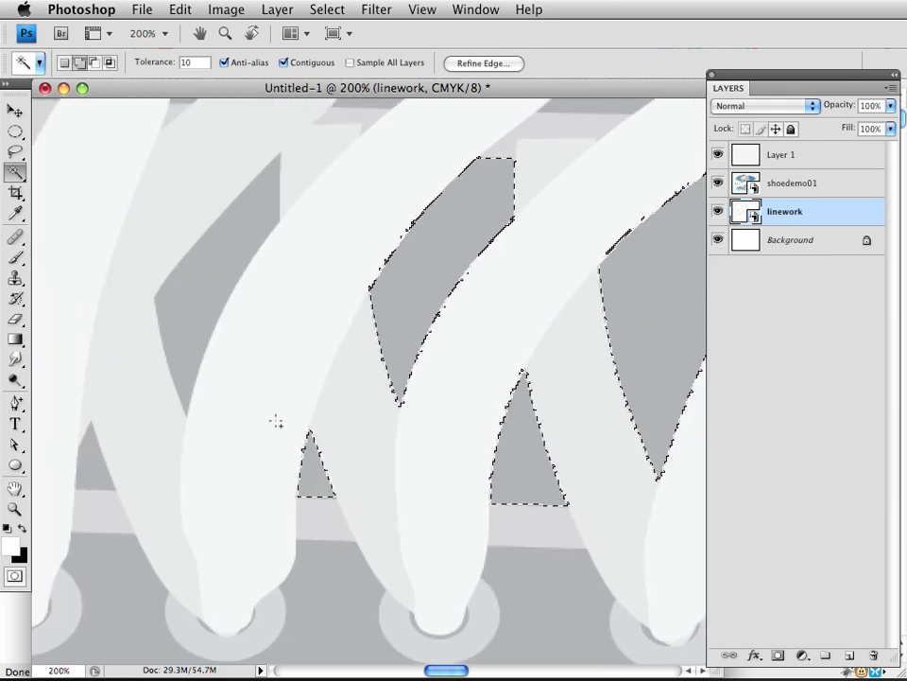
left_click(196, 298, "shift")
scroll(264, 476, "down", 9)
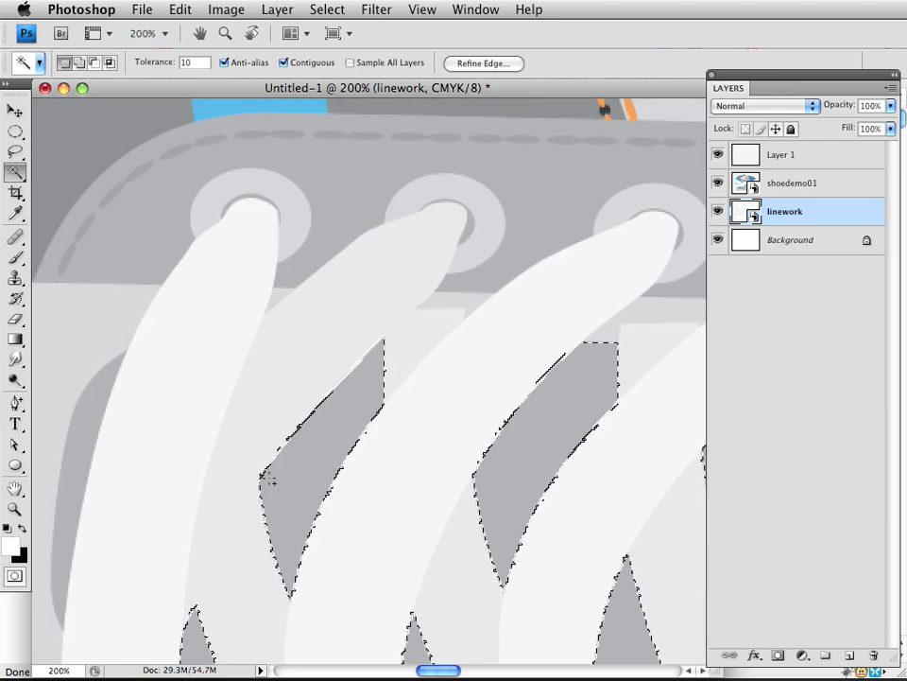
scroll(255, 365, "up", 10)
scroll(255, 365, "left", 4)
left_click(147, 329, "shift")
Make Layer 1 active and set up the Brush tool at 250 px with black as the foreground colour
left_click(310, 316, "alt")
left_click(310, 317, "alt")
left_click(310, 317, "alt")
left_click_drag(450, 372, 382, 359)
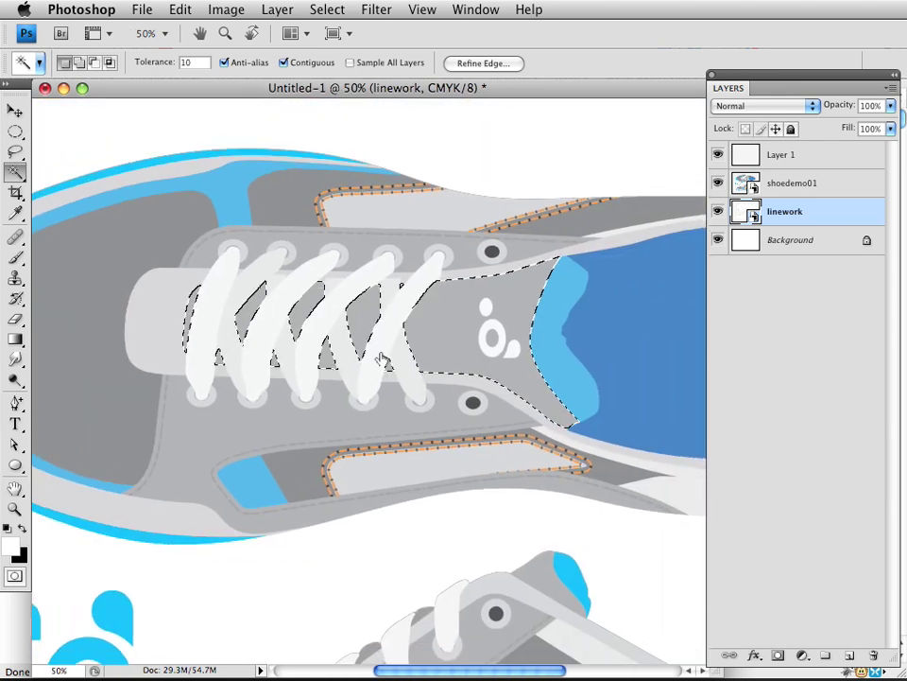
left_click(792, 154)
key("b")
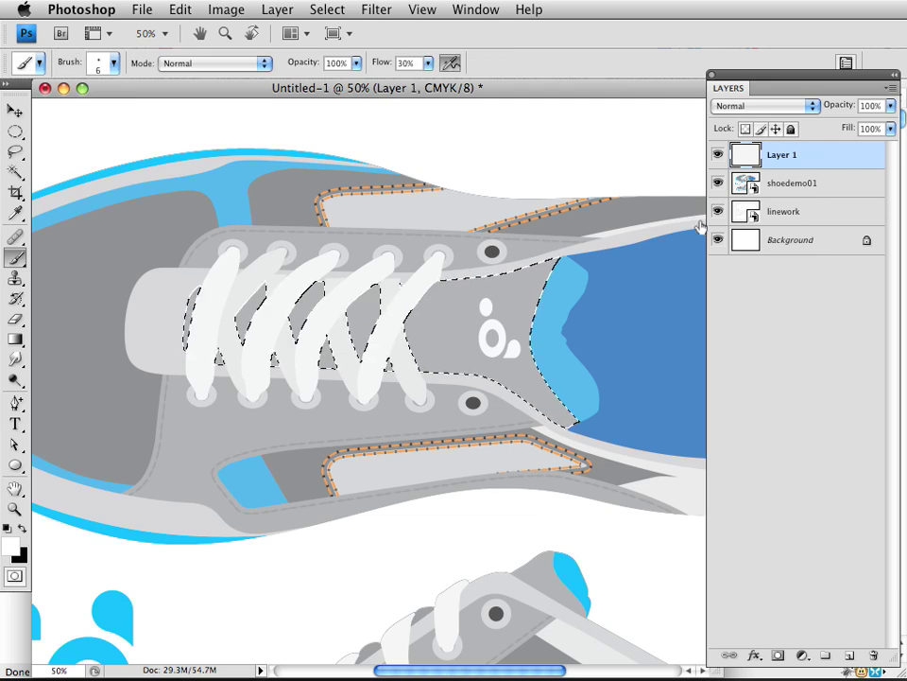
key("]")
key("]")
key("]")
key("]")
key("]")
key("]")
key("]")
key("]")
key("]")
key("]")
key("]")
key("]")
key("]")
key("]")
key("]")
key("]")
key("]")
key("]")
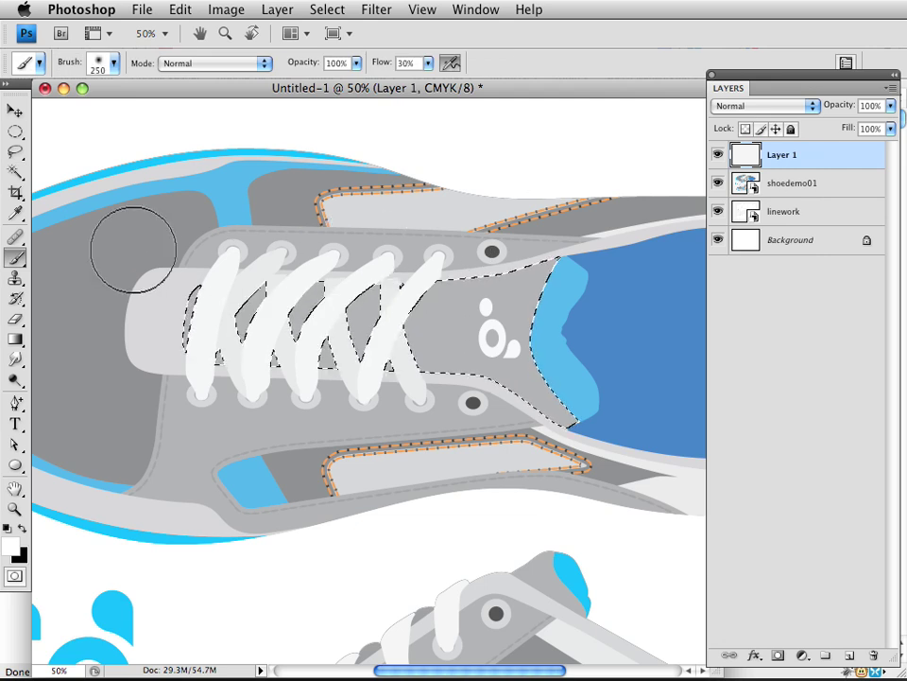
key("x")
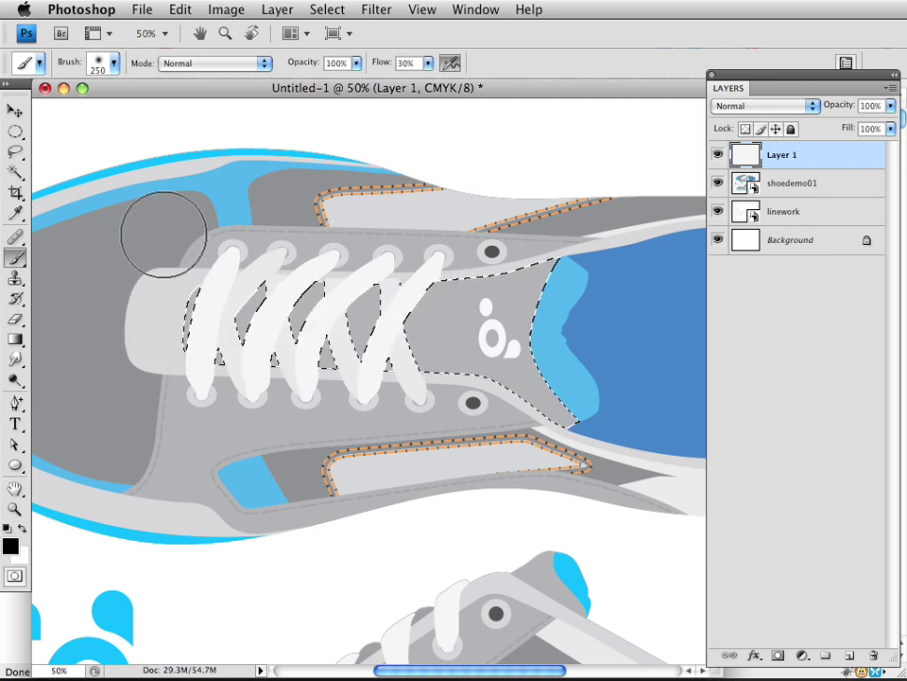
Brush soft black shading along the edges of the selected tongue and hide the selection outline
mouse_move(205, 251)
left_mouse_down()
mouse_move(382, 250)
mouse_move(633, 221)
mouse_move(675, 200)
mouse_move(587, 230)
mouse_move(326, 268)
left_mouse_up()
key("super+h")
left_click_drag(338, 408, 314, 347)
key("super+minus")
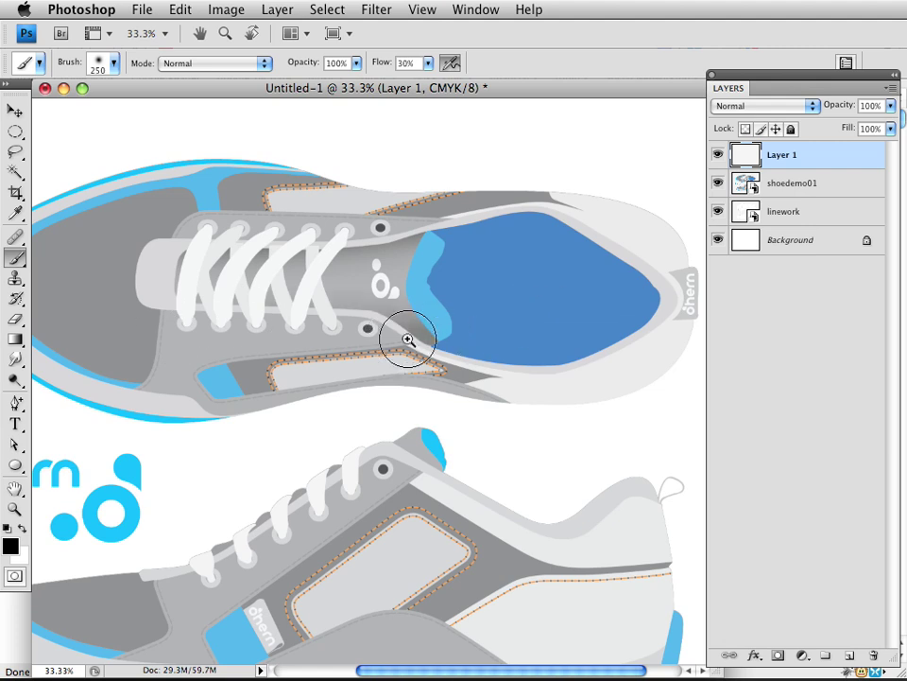
Darken the tongue's upper edge and the gaps between the laces at its toe end with a 96 px brush
left_click(321, 315, "super")
left_click(321, 314, "super")
mouse_move(429, 193)
left_mouse_down()
mouse_move(397, 346)
mouse_move(324, 369)
left_mouse_up()
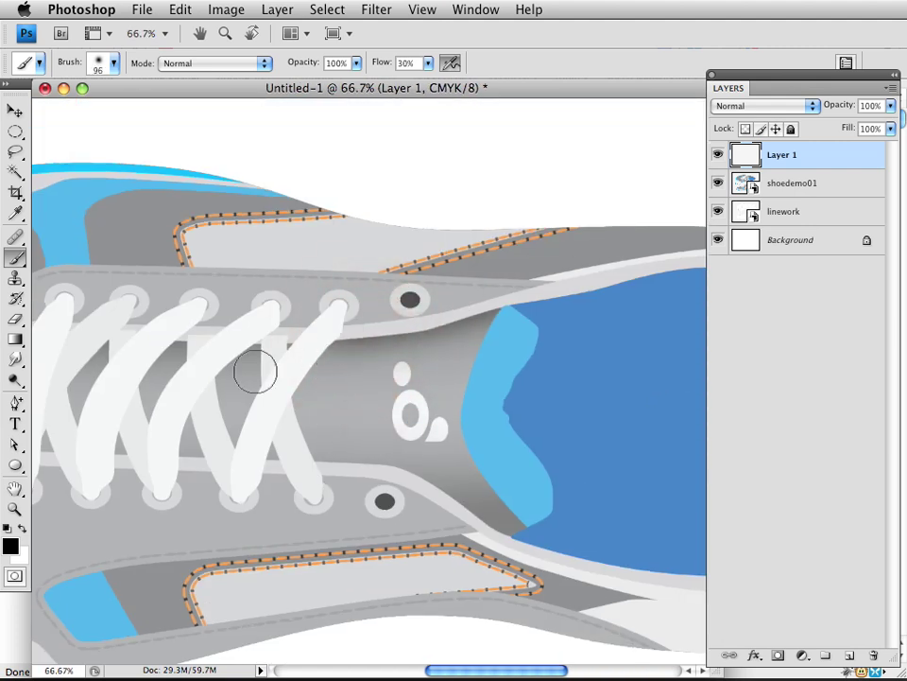
scroll(321, 331, "left", 5)
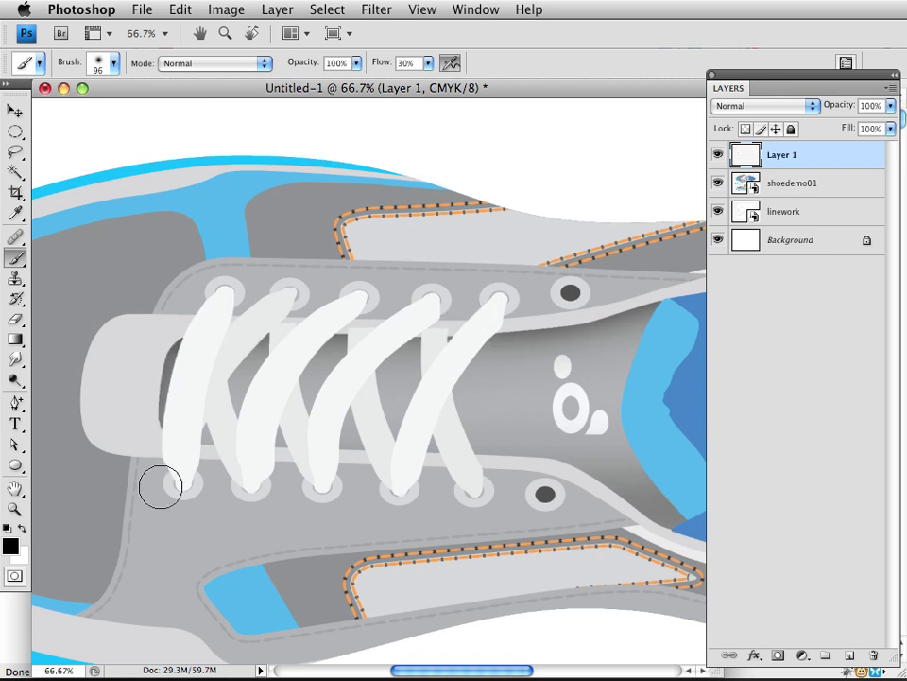
left_click(227, 378)
Reduce the brush to 63 px and paint shadows on the tongue beside each of the crossing laces
key("bracketleft")
key("bracketleft")
key("bracketleft")
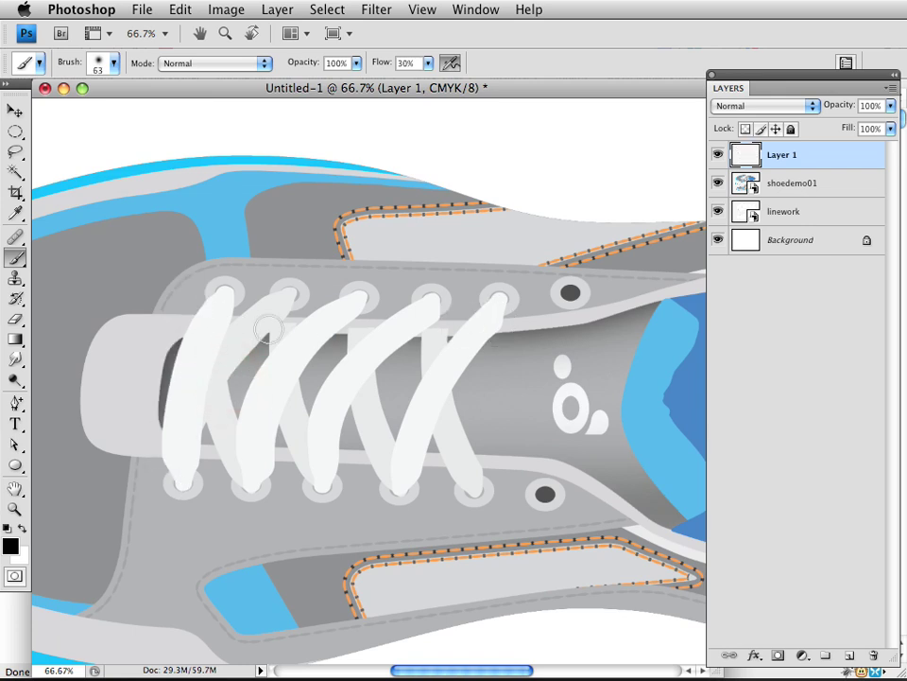
mouse_move(278, 315)
left_mouse_down()
mouse_move(228, 369)
mouse_move(255, 471)
left_mouse_up()
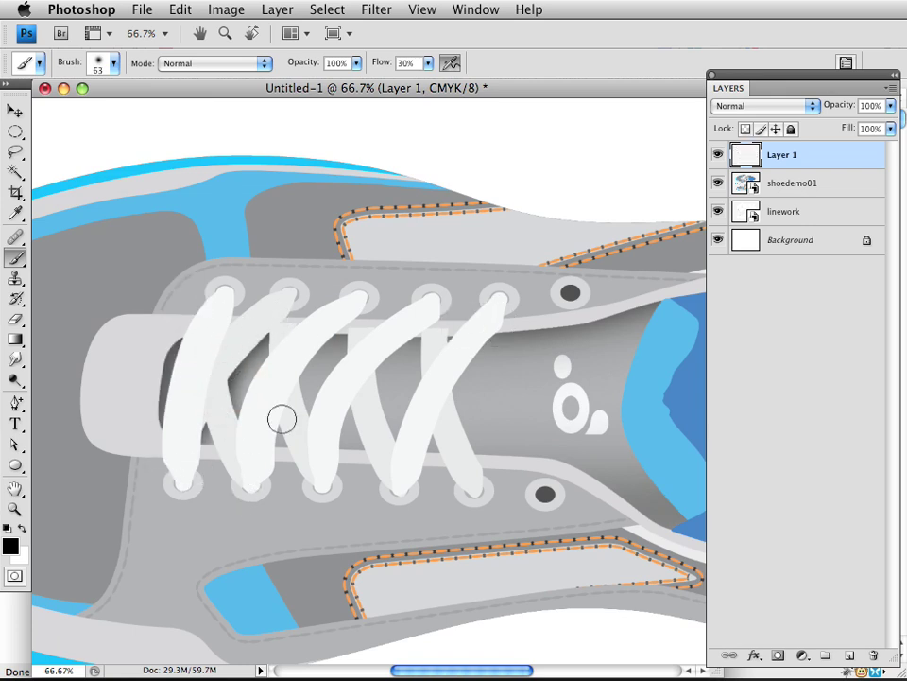
left_click_drag(350, 319, 270, 495)
mouse_move(341, 324)
left_mouse_down()
mouse_move(300, 356)
mouse_move(326, 477)
left_mouse_up()
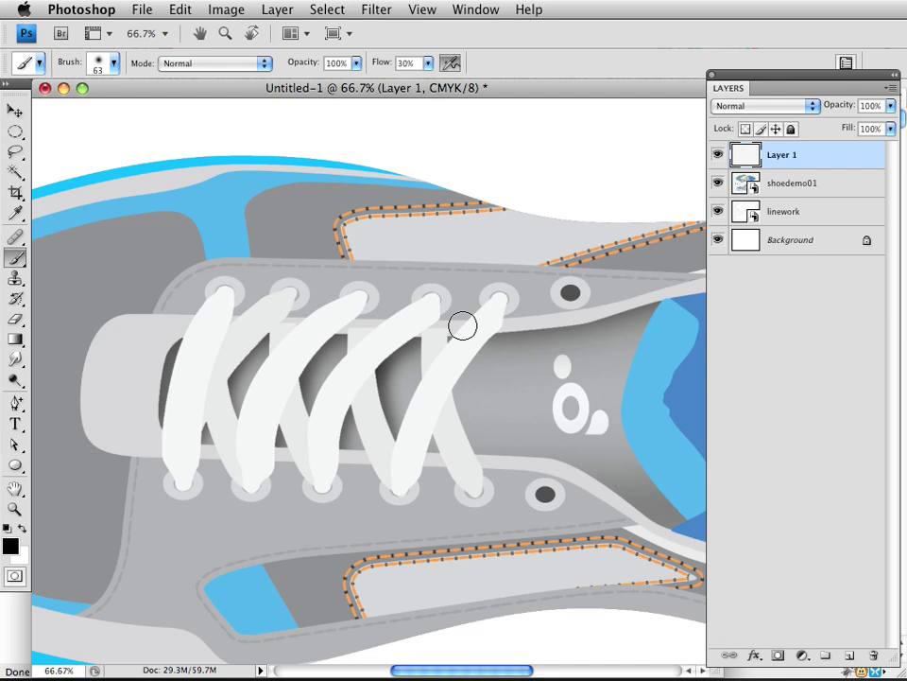
mouse_move(509, 314)
left_mouse_down()
mouse_move(454, 446)
mouse_move(440, 520)
left_mouse_up()
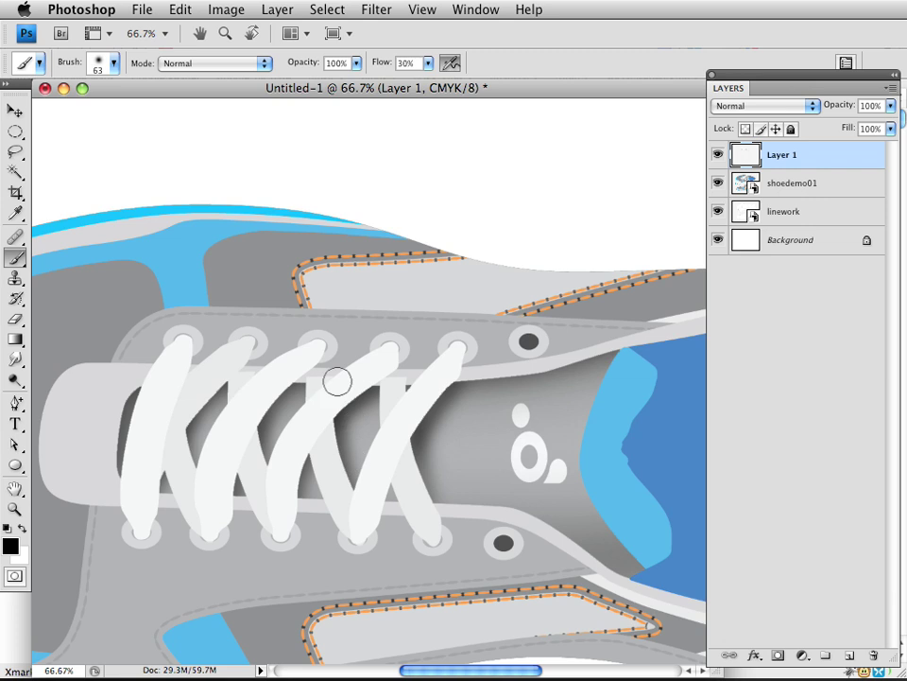
Deepen the shadows in the lace gaps and along the tongue's lower edge with a 92 px brush, undoing one stroke
left_click_drag(368, 391, 304, 403)
mouse_move(376, 543)
left_mouse_down()
mouse_move(353, 456)
mouse_move(418, 448)
left_mouse_up()
key("super+z")
mouse_move(280, 456)
left_mouse_down()
mouse_move(263, 461)
mouse_move(345, 447)
mouse_move(384, 460)
left_mouse_up()
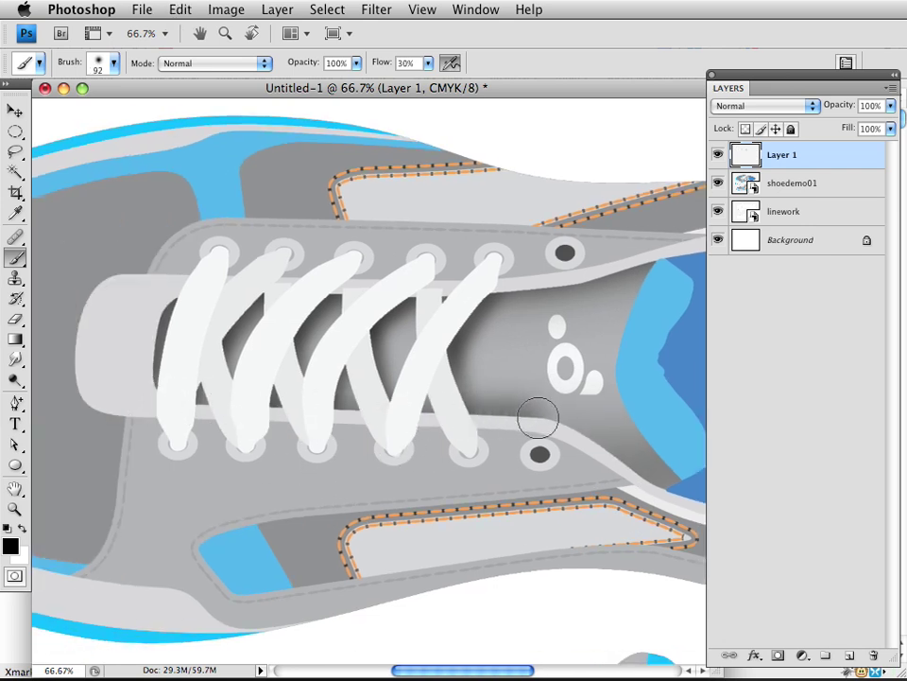
Enlarge the brush to 154 px and darken the tongue's lower edge below the logo
left_click_drag(583, 466, 404, 473)
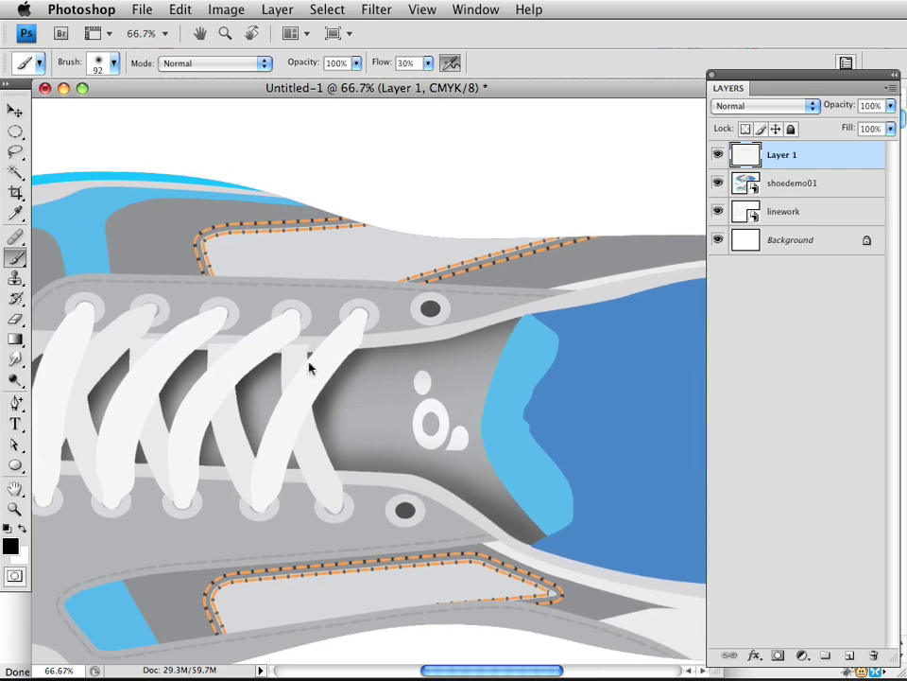
key("bracketright")
key("bracketright")
key("bracketright")
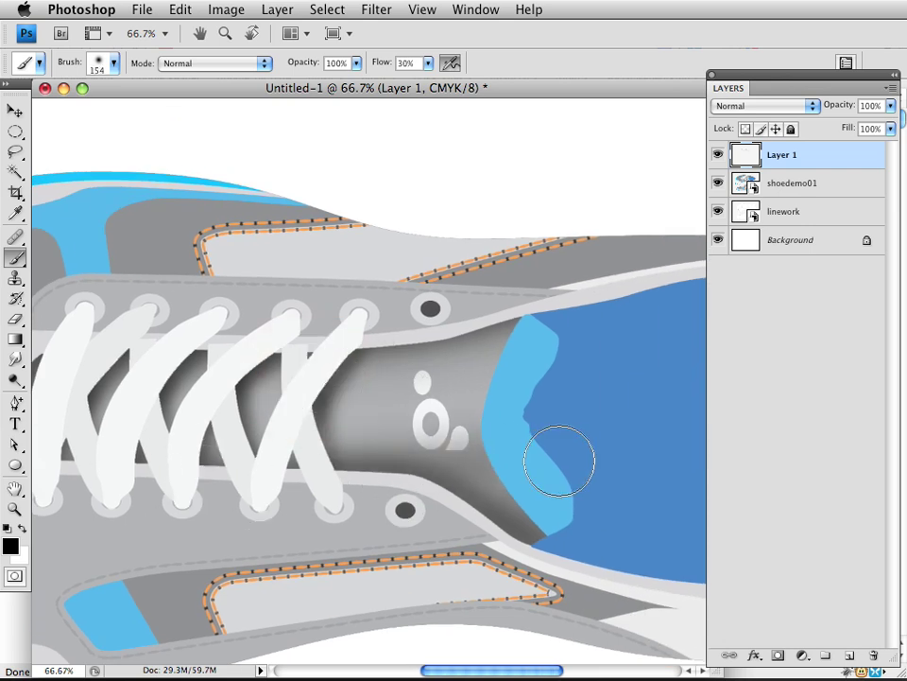
left_click_drag(409, 476, 397, 524)
Paint small fold shadows at the tongue's upper and lower edges near the logo with a 65 px brush
mouse_move(434, 421)
left_mouse_down()
mouse_move(380, 422)
mouse_move(442, 436)
left_mouse_up()
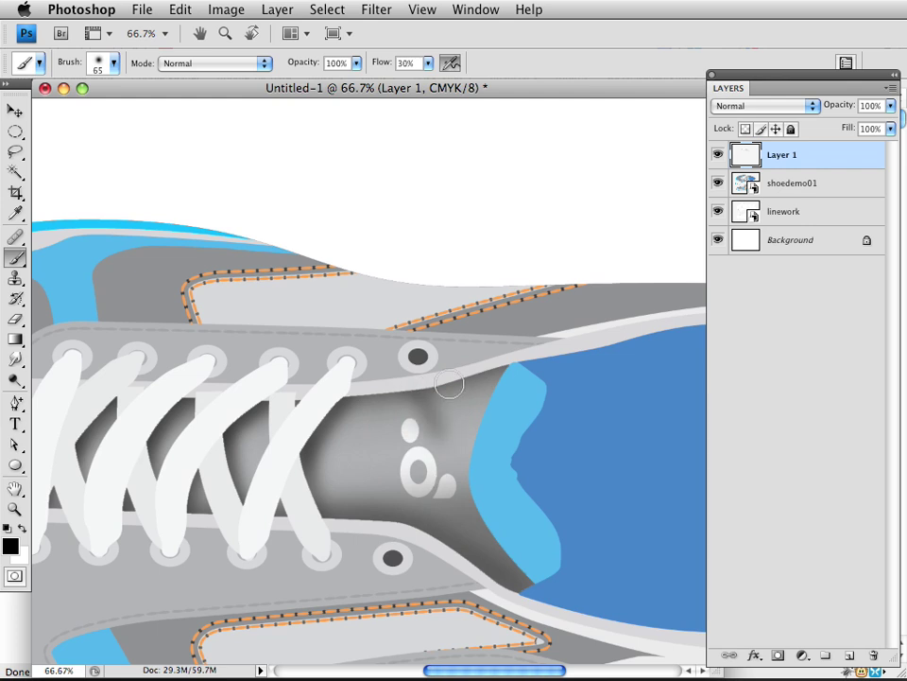
left_click_drag(438, 382, 436, 391)
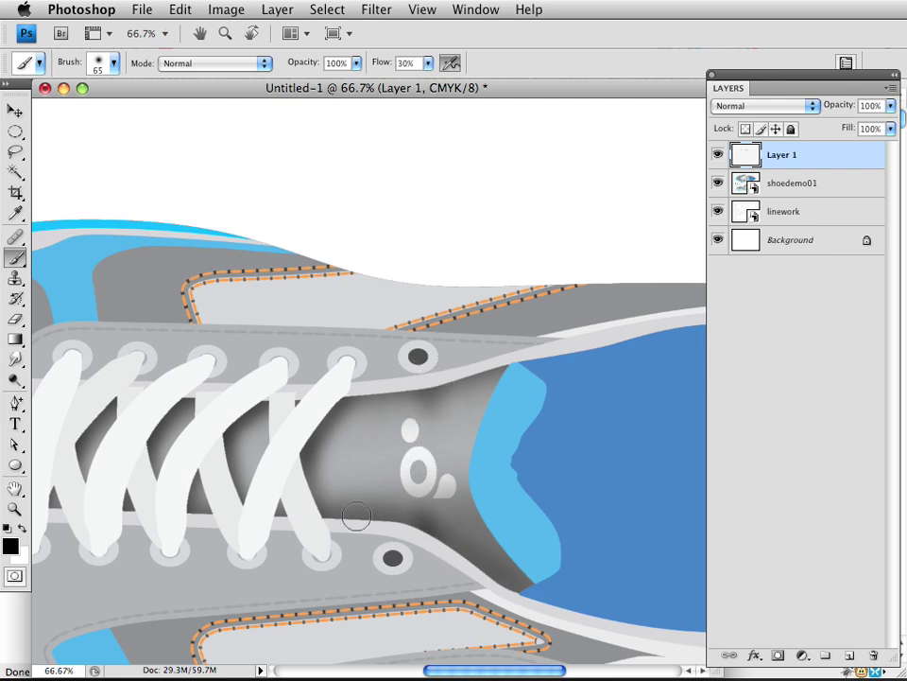
left_click_drag(357, 516, 408, 515)
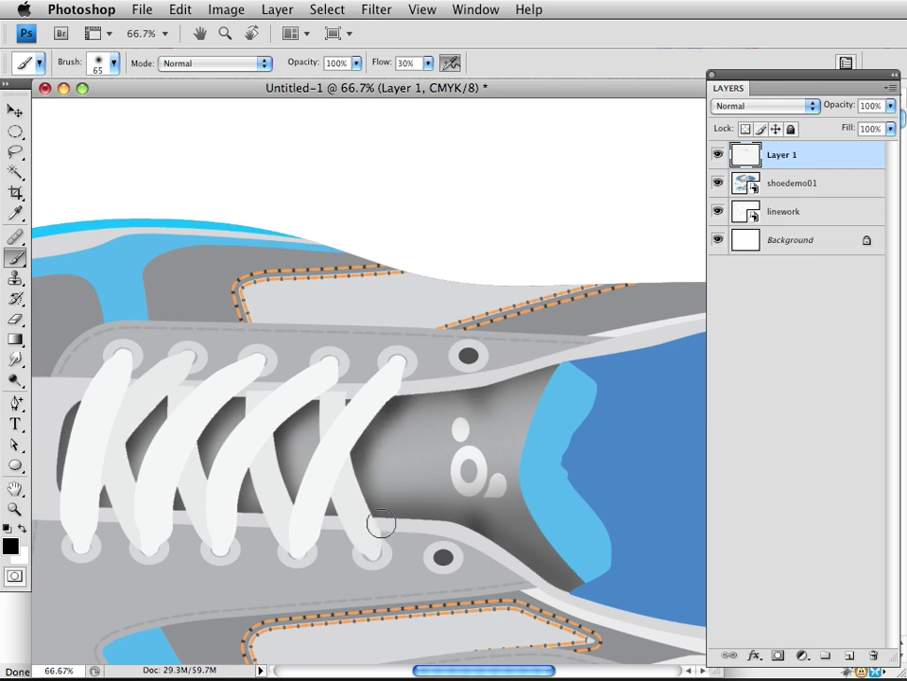
Add finer shading to the tongue gap between the two laces nearest the logo, reducing the brush to 39 px
scroll(390, 451, "left", 3)
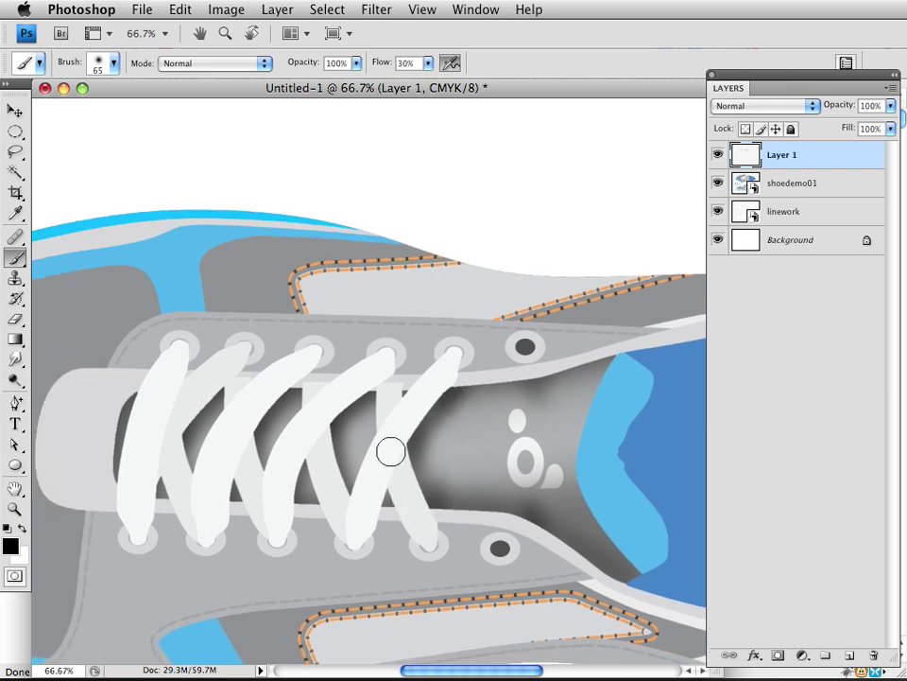
left_click_drag(379, 397, 374, 440)
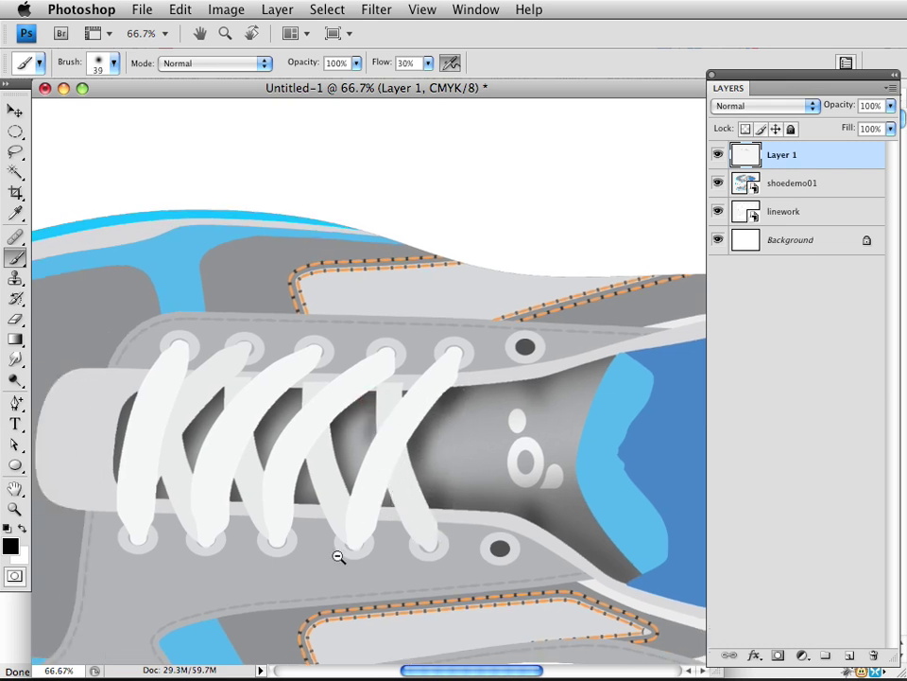
left_click(338, 557, "alt")
left_click_drag(460, 294, 466, 304)
left_click(467, 304, "super")
left_click_drag(357, 318, 392, 482)
left_click(434, 387, "alt")
left_click(435, 388, "alt")
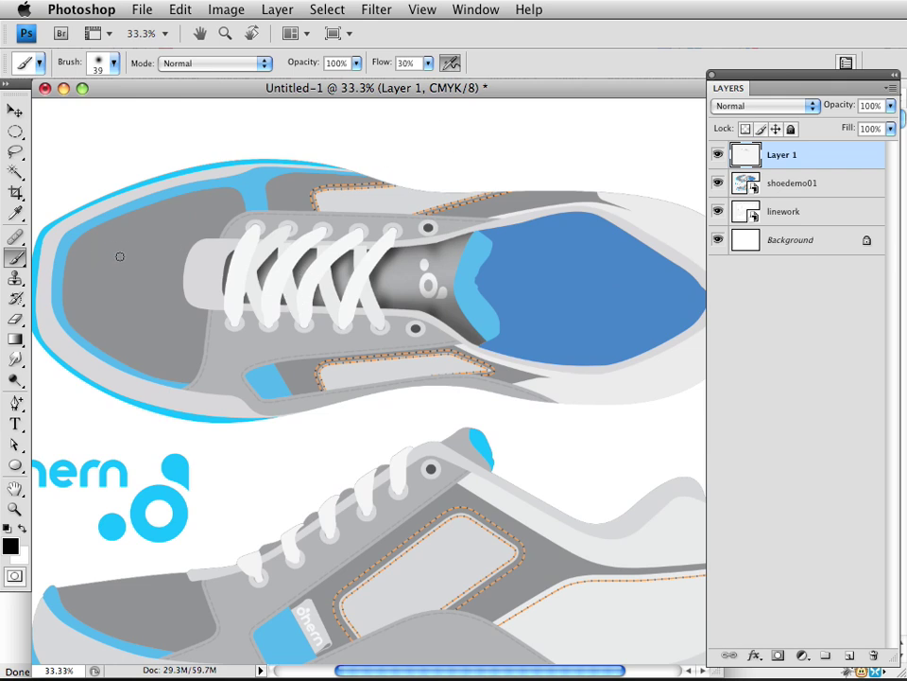
Lighten the shading over the tongue and lace gaps with a large soft eraser, up to 573 px
key("e")
left_click_drag(267, 351, 338, 365)
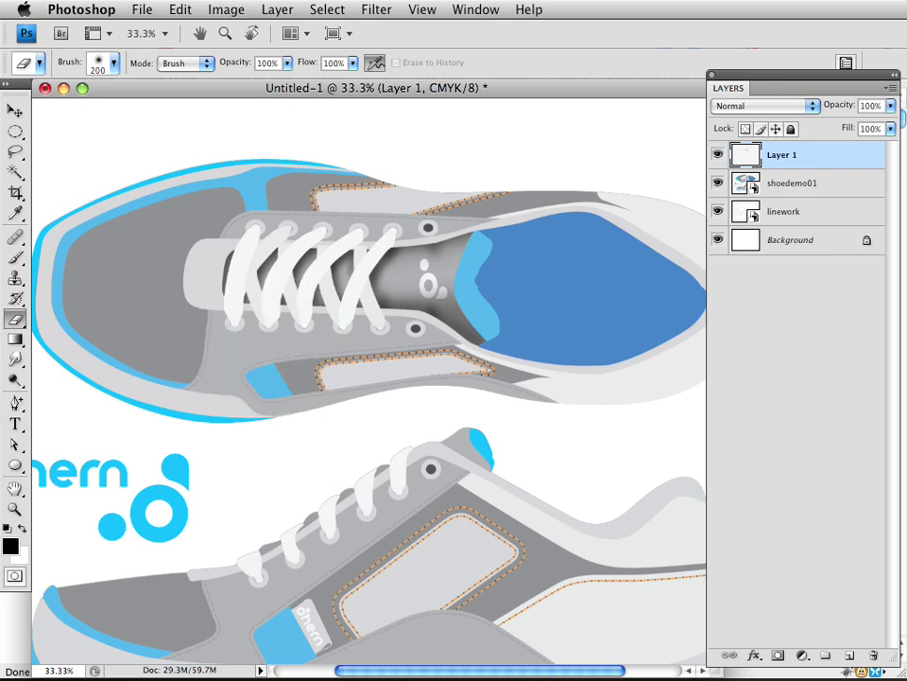
mouse_move(294, 304)
left_mouse_down()
mouse_move(379, 304)
mouse_move(379, 317)
mouse_move(387, 317)
left_mouse_up()
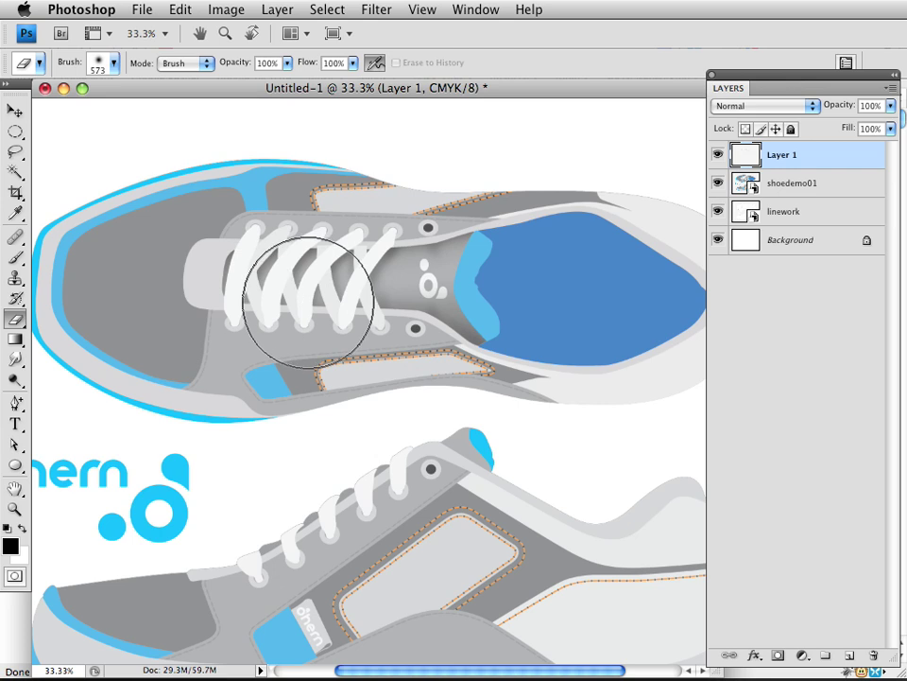
mouse_move(312, 360)
left_mouse_down()
mouse_move(280, 371)
mouse_move(321, 371)
mouse_move(295, 370)
left_mouse_up()
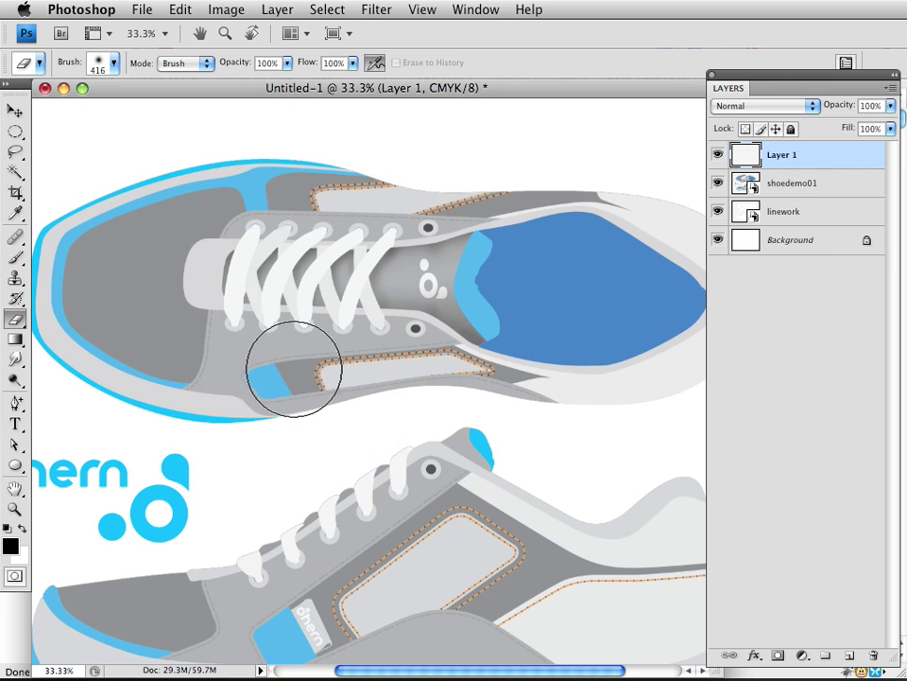
mouse_move(348, 350)
left_mouse_down()
mouse_move(376, 352)
mouse_move(300, 360)
mouse_move(360, 361)
mouse_move(330, 360)
mouse_move(377, 392)
mouse_move(309, 392)
left_mouse_up()
Paint a thin black shadow on the tongue along the light-blue lining edge with a 15 px brush
left_click(455, 285, "super")
left_click(424, 306, "super")
left_click_drag(458, 288, 369, 337)
left_click(341, 305, "super")
left_click(350, 309, "super")
left_click(402, 326, "alt")
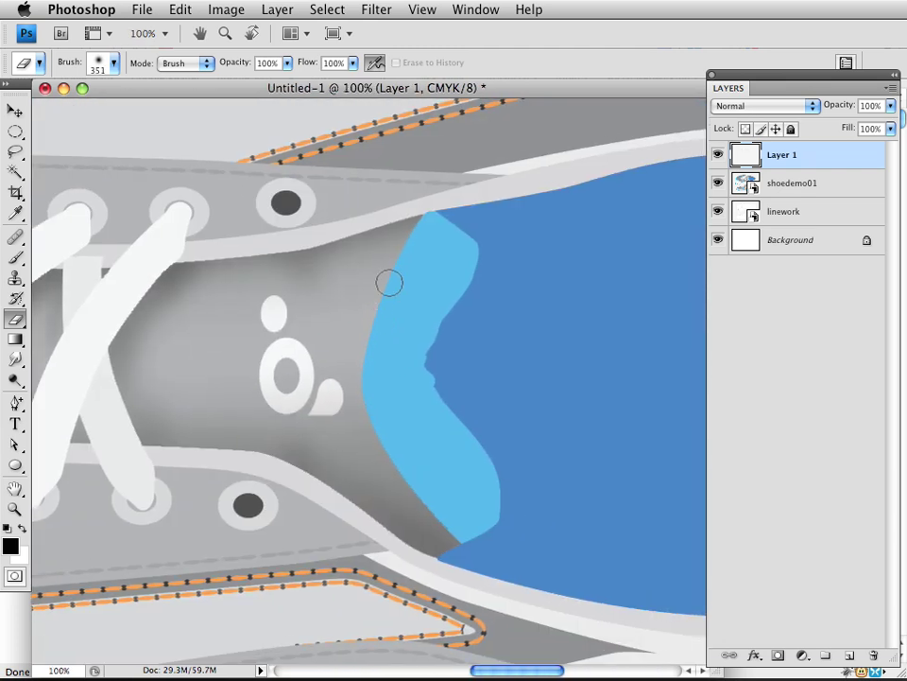
key("b")
key("bracketright")
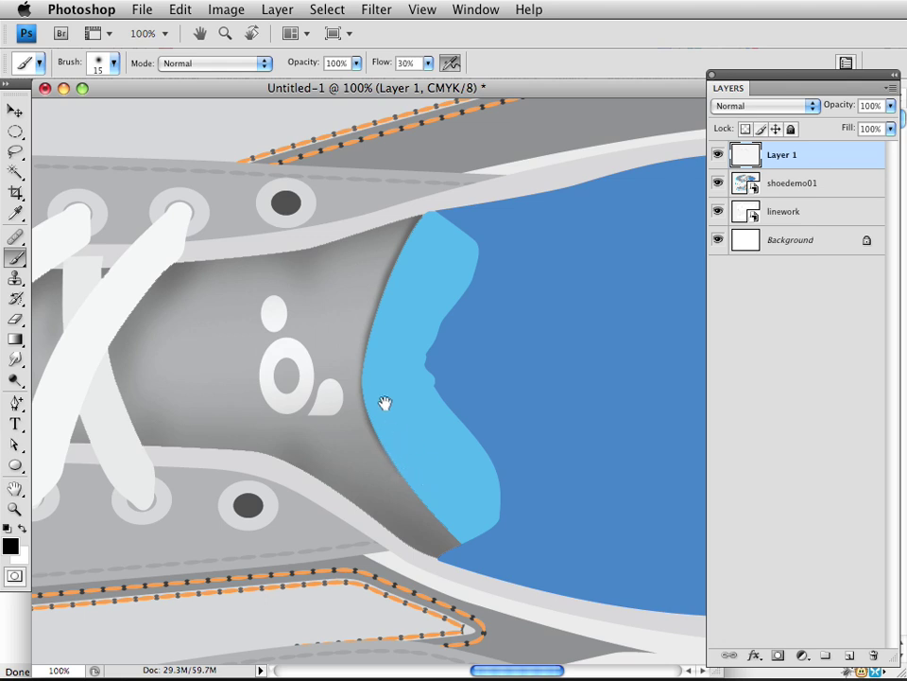
Deepen the black shadow on the tongue along the light-blue lining edge with the 15 px brush
left_click(392, 414, "ctrl")
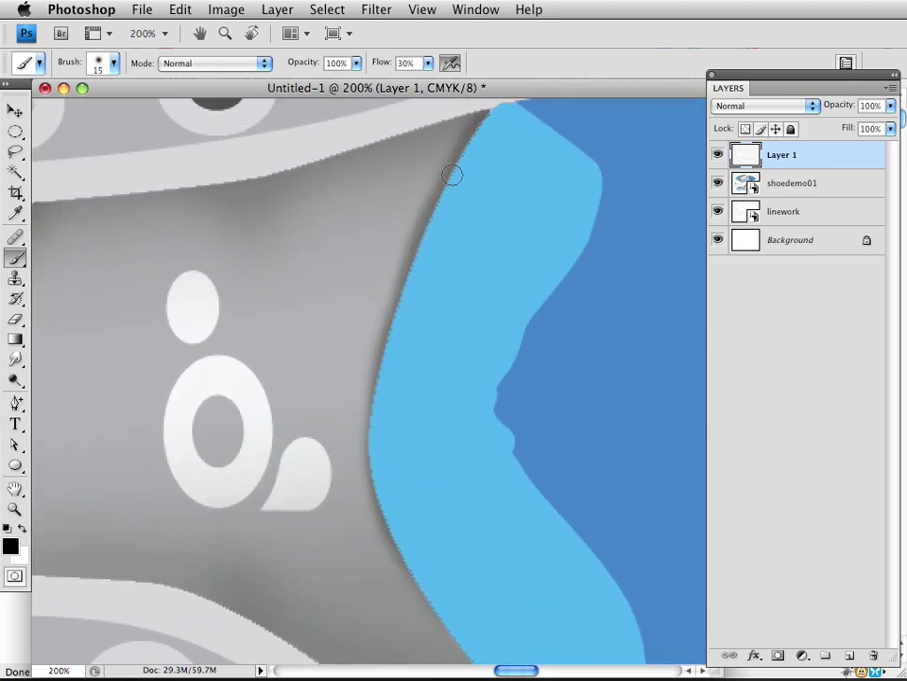
mouse_move(397, 281)
left_mouse_down()
mouse_move(373, 376)
mouse_move(367, 496)
left_mouse_up()
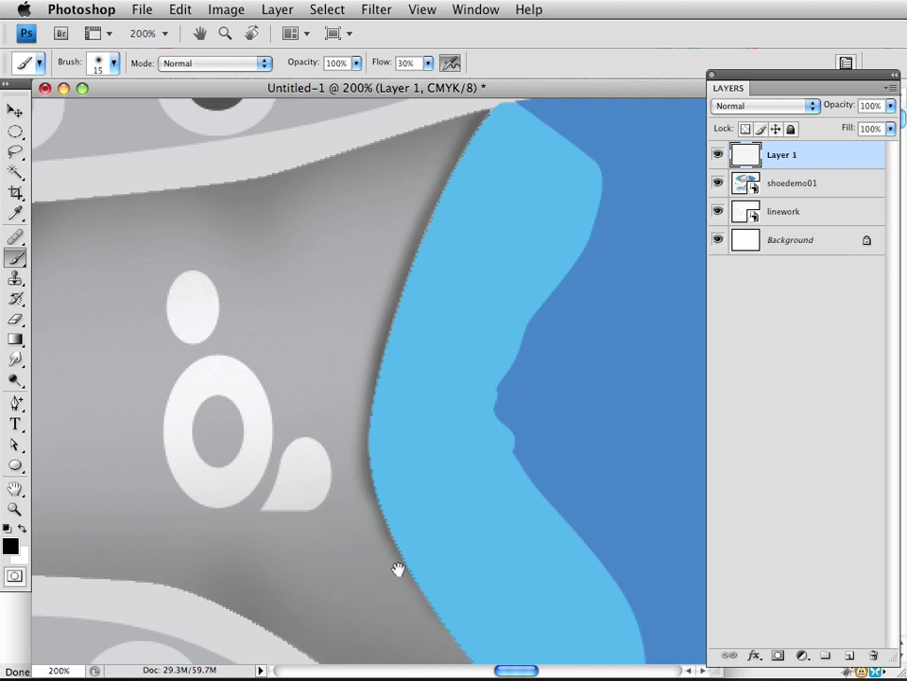
left_click_drag(403, 414, 356, 455)
Paint a thin white highlight on the tongue just inside the dark shadow along the lining edge with the 15 px brush
key("x")
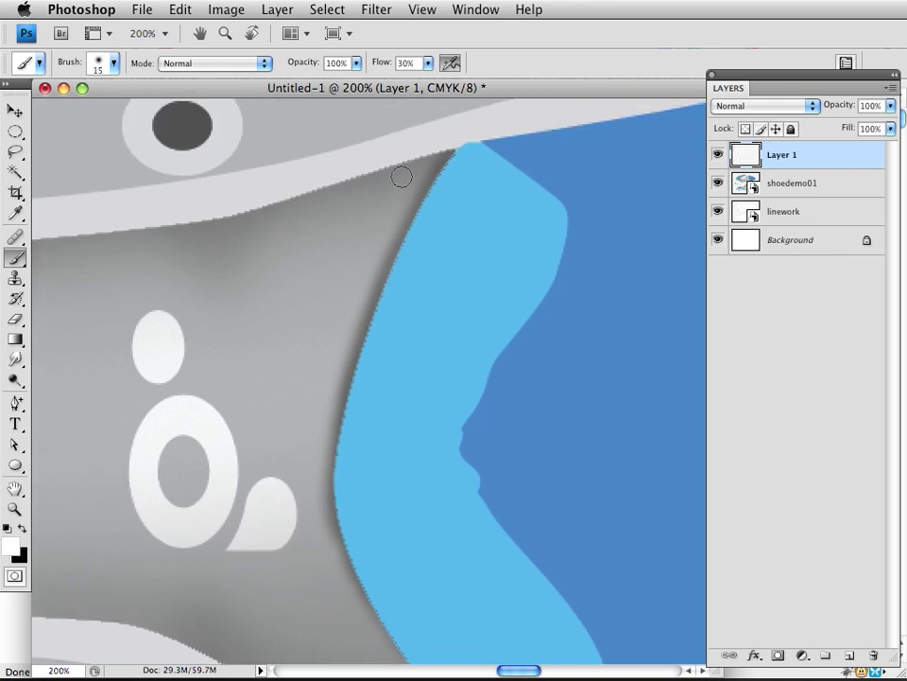
left_click_drag(441, 153, 369, 269)
left_click_drag(345, 334, 329, 395)
scroll(392, 519, "down", 5)
scroll(238, 358, "right", 2)
mouse_move(233, 313)
left_mouse_down()
mouse_move(320, 459)
mouse_move(421, 569)
left_mouse_up()
left_click_drag(331, 333, 458, 499)
left_click(450, 411, "alt")
left_click(434, 378, "alt")
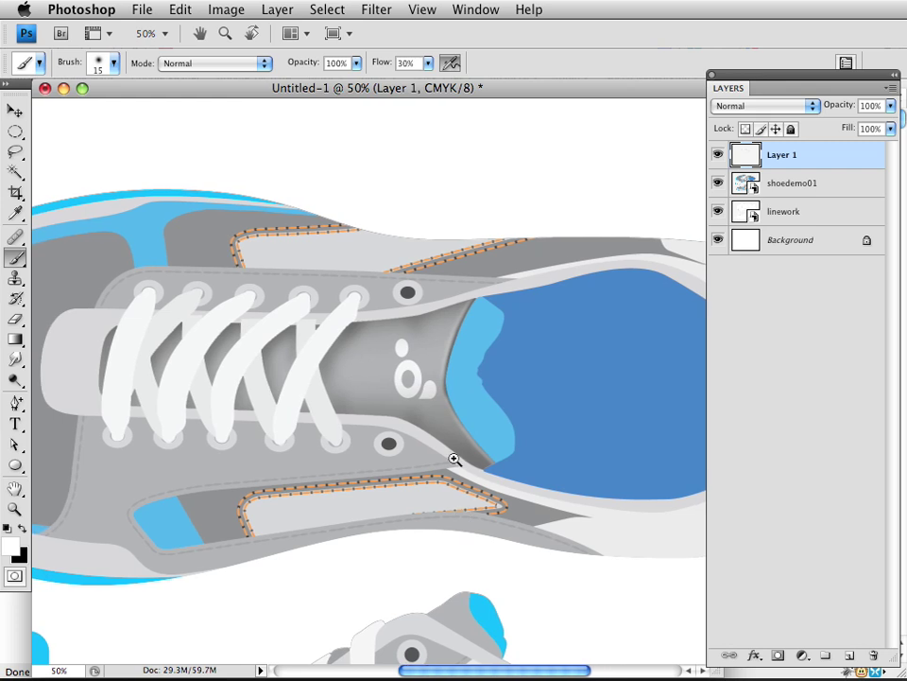
Try another brush stroke at the tongue's lower corner beside the lining, and undo it
scroll(444, 425, "down", 1)
scroll(463, 319, "up", 4)
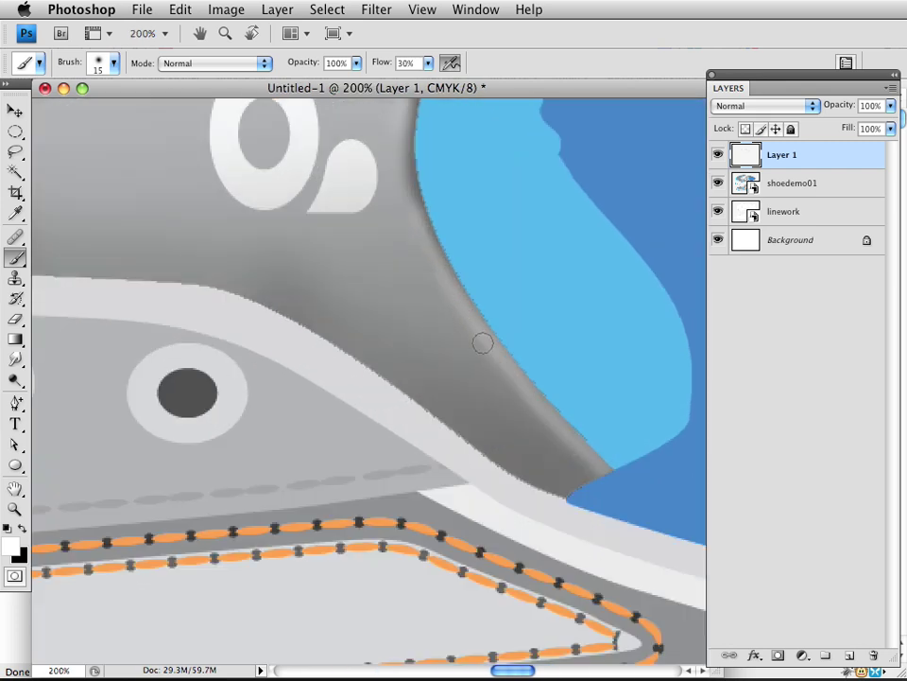
left_click_drag(592, 467, 537, 514)
key("super+z")
Touch up the white highlight along the upper part of the tongue's lining edge
scroll(511, 529, "up", 5)
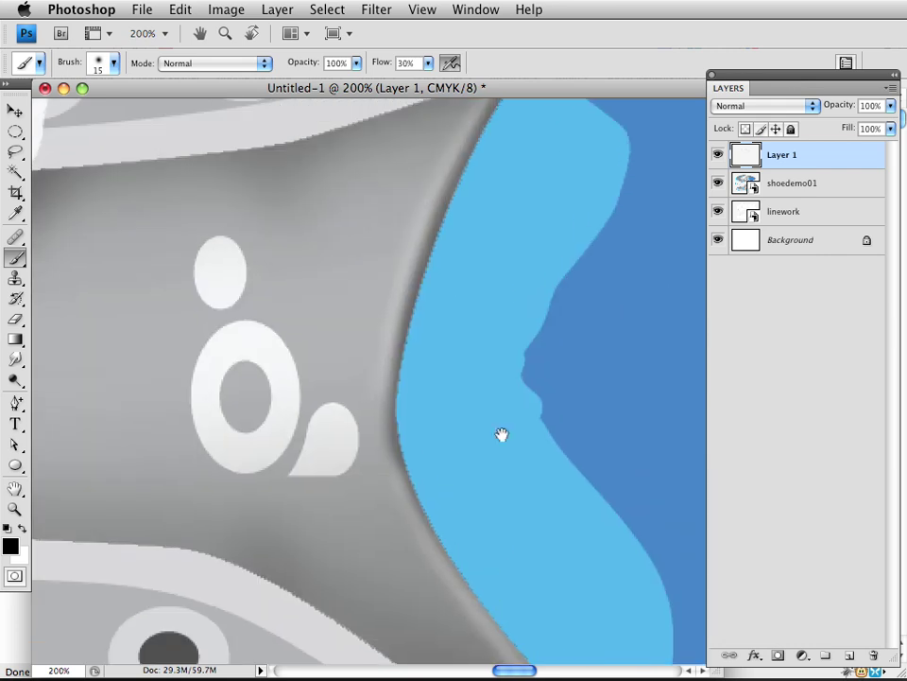
scroll(491, 481, "down", 1)
key("x")
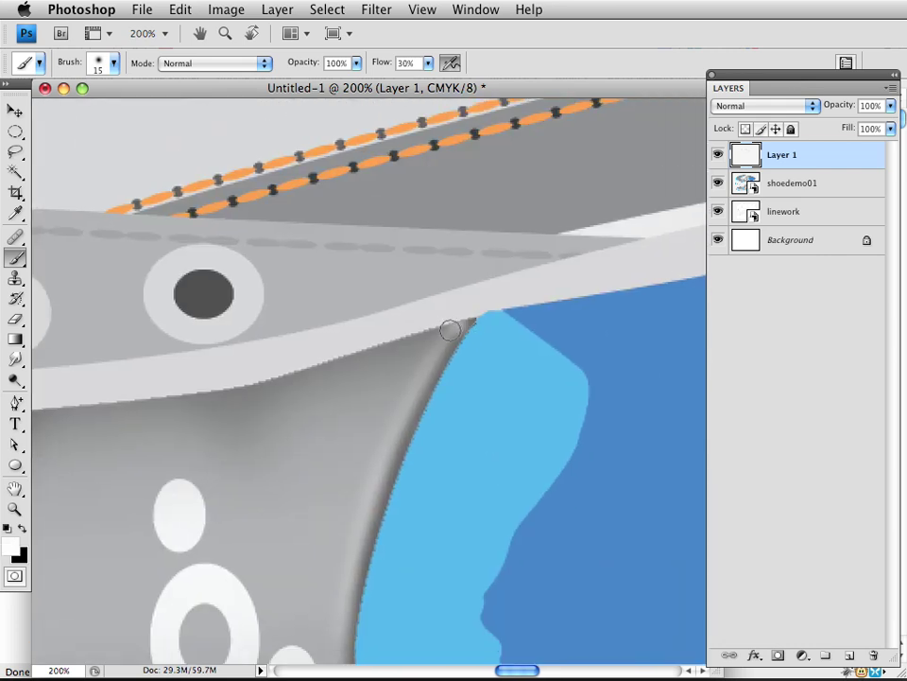
left_click_drag(451, 421, 379, 228)
left_click(389, 285, "alt")
left_click(389, 285, "alt")
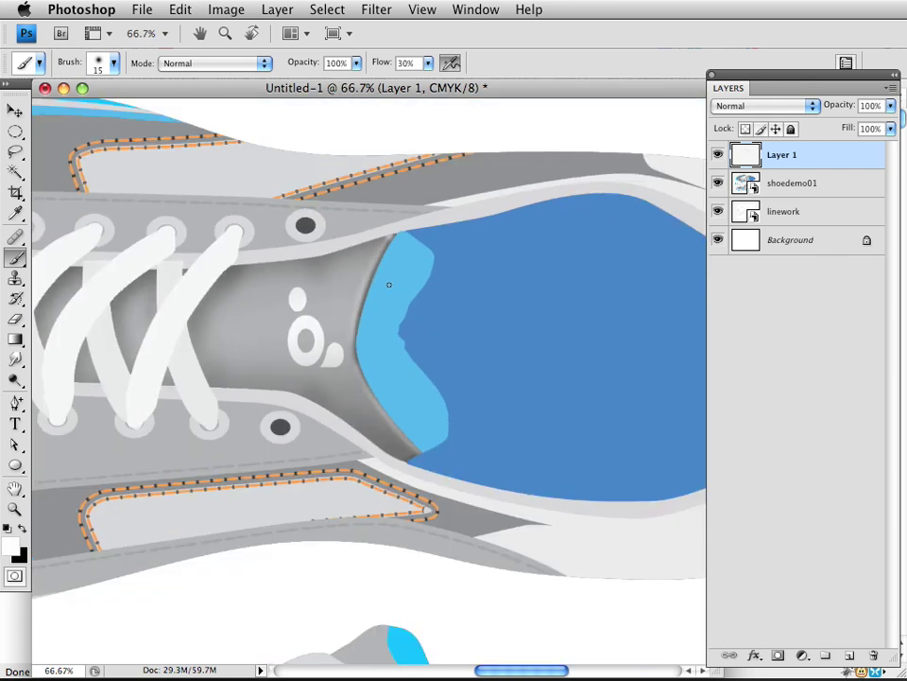
left_click(388, 285, "alt")
left_click_drag(424, 322, 544, 349)
Select the light-blue tongue lining on the linework layer with the Magic Wand
key("w")
left_click_drag(400, 329, 364, 317)
left_click(785, 212)
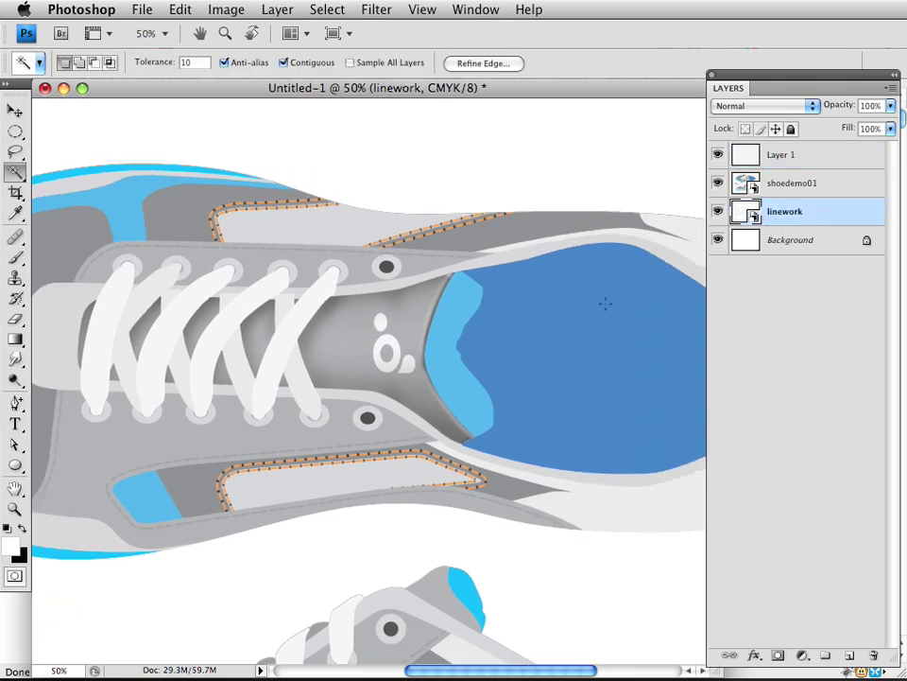
left_click(458, 318)
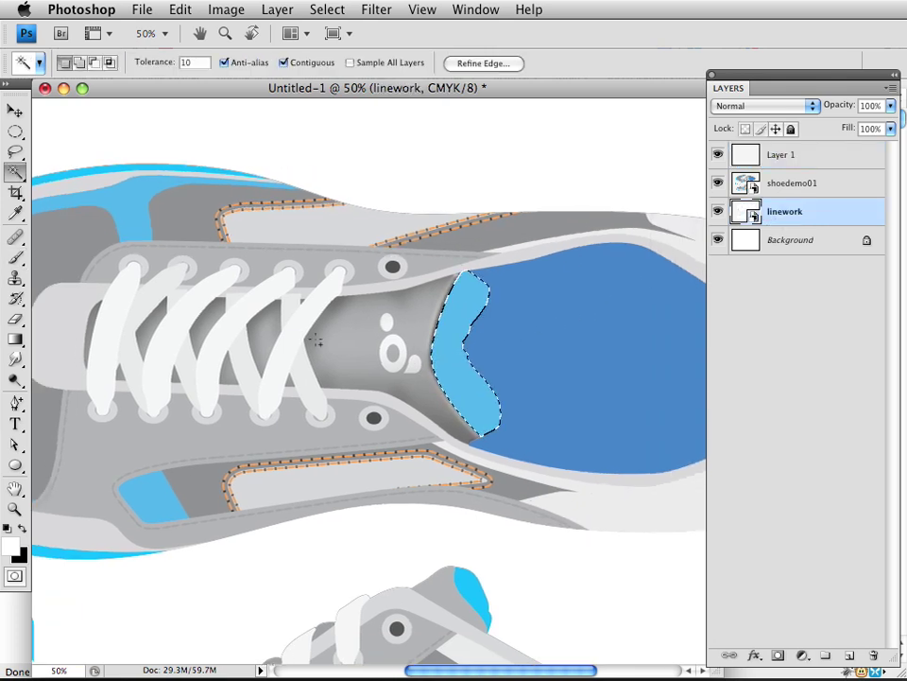
Add the tongue area and the gaps between the laces to the selection, and make Layer 1 active
left_click_drag(303, 338, 393, 318)
left_click(416, 312, "shift")
left_click(345, 304, "shift")
left_click(288, 294, "shift")
left_click(216, 299, "shift")
left_click_drag(356, 308, 306, 326)
left_click(794, 153)
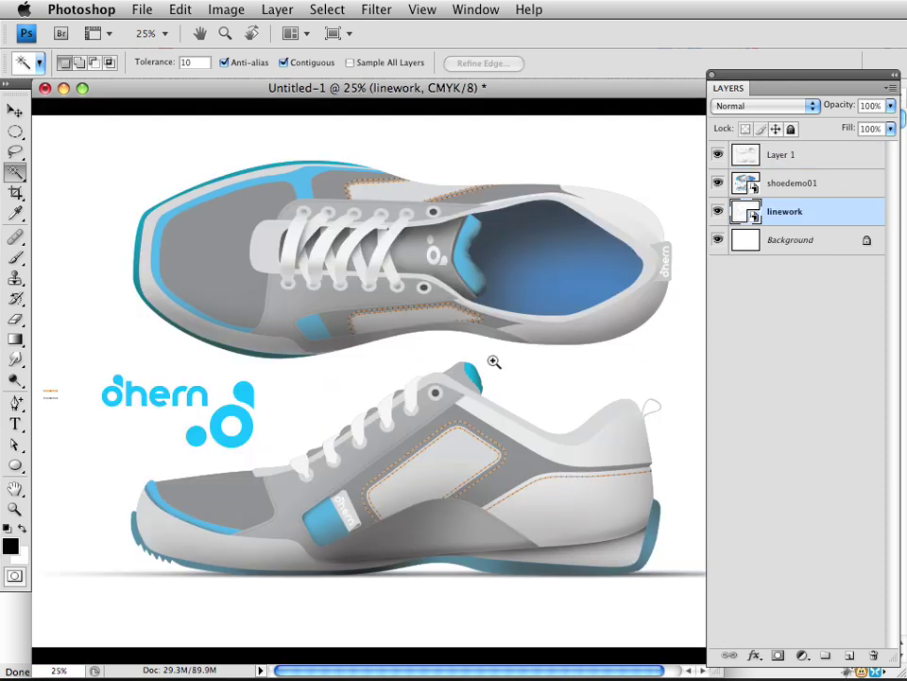
Select the dark-grey side and toe panels of both shoe views on the linework layer with the Magic Wand
key("super+plus")
left_click_drag(364, 438, 375, 478)
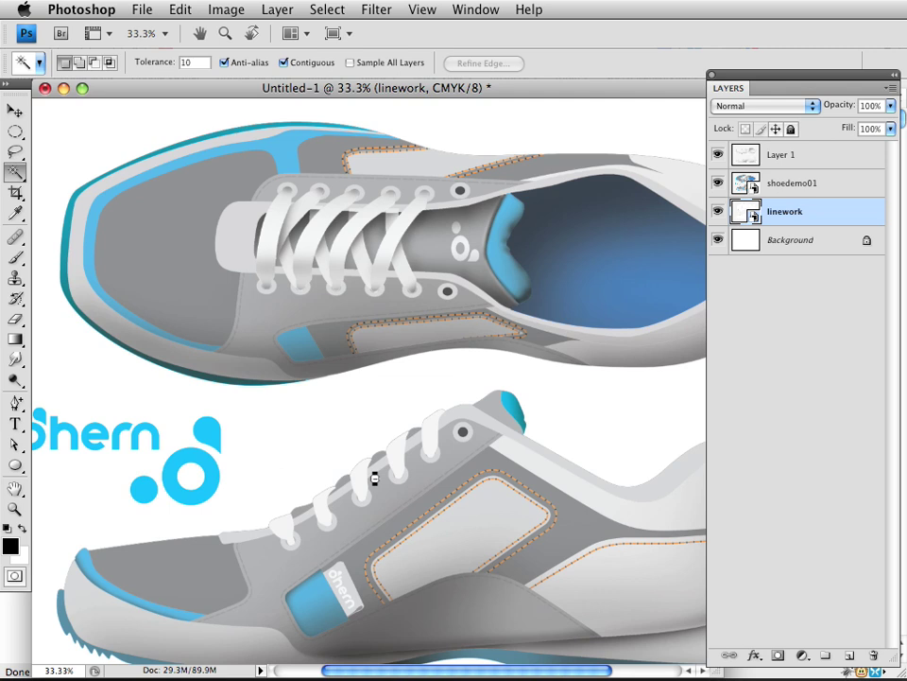
left_click_drag(485, 443, 432, 424)
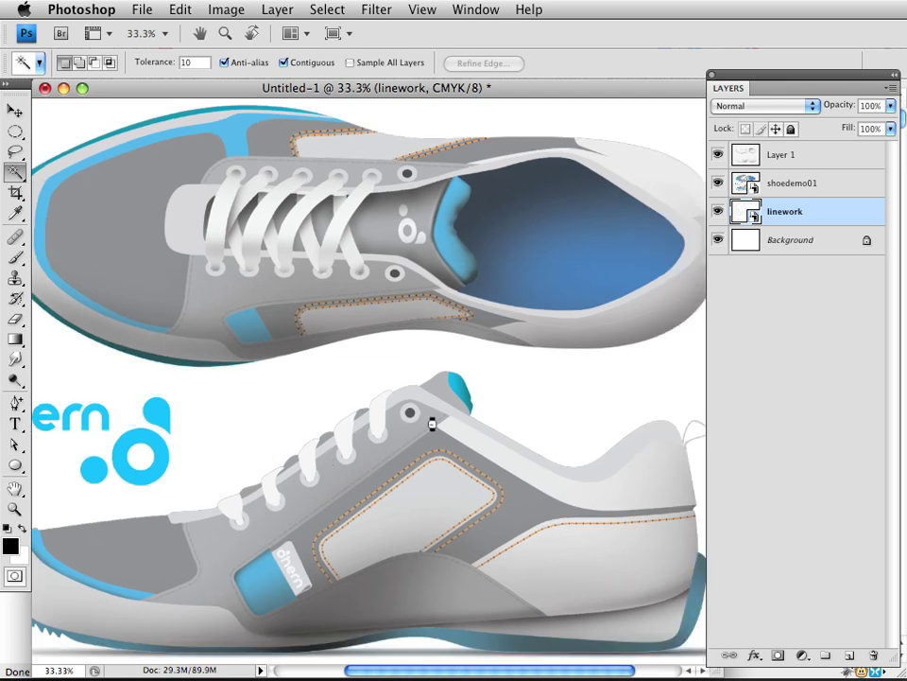
key("super+minus")
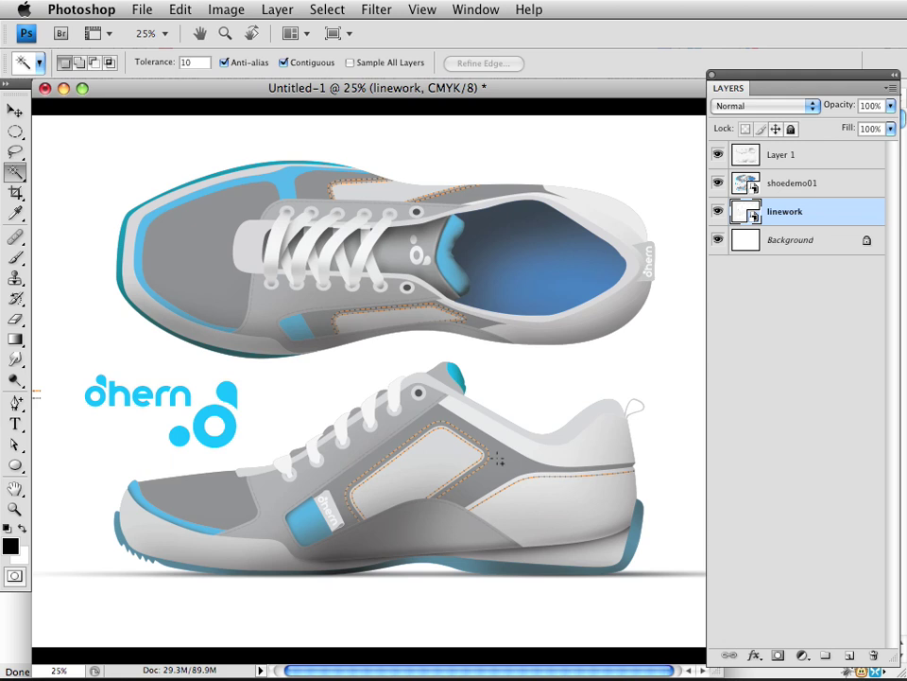
left_click(496, 461)
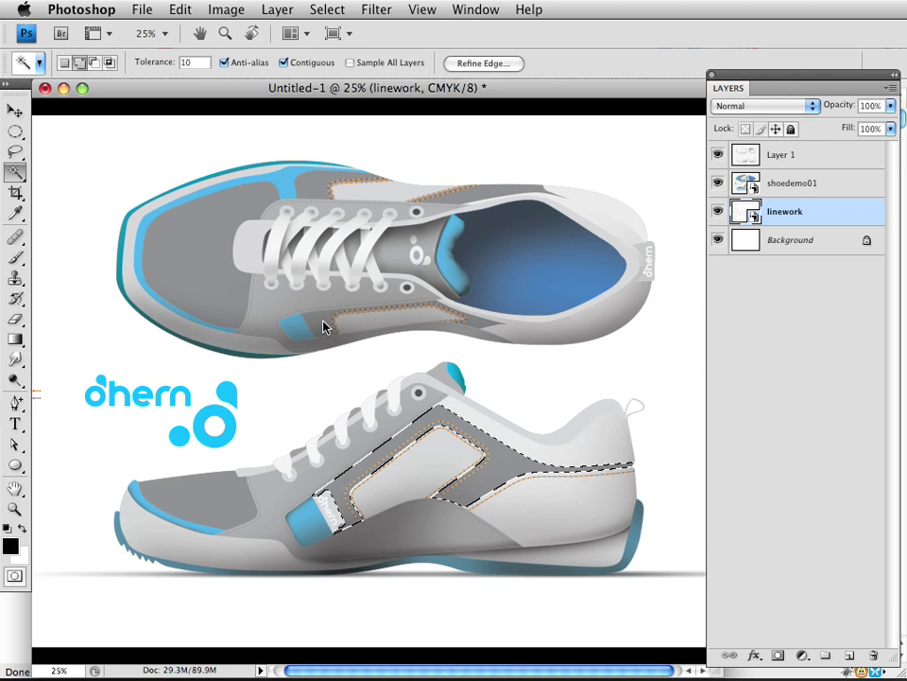
left_click(472, 198, "shift")
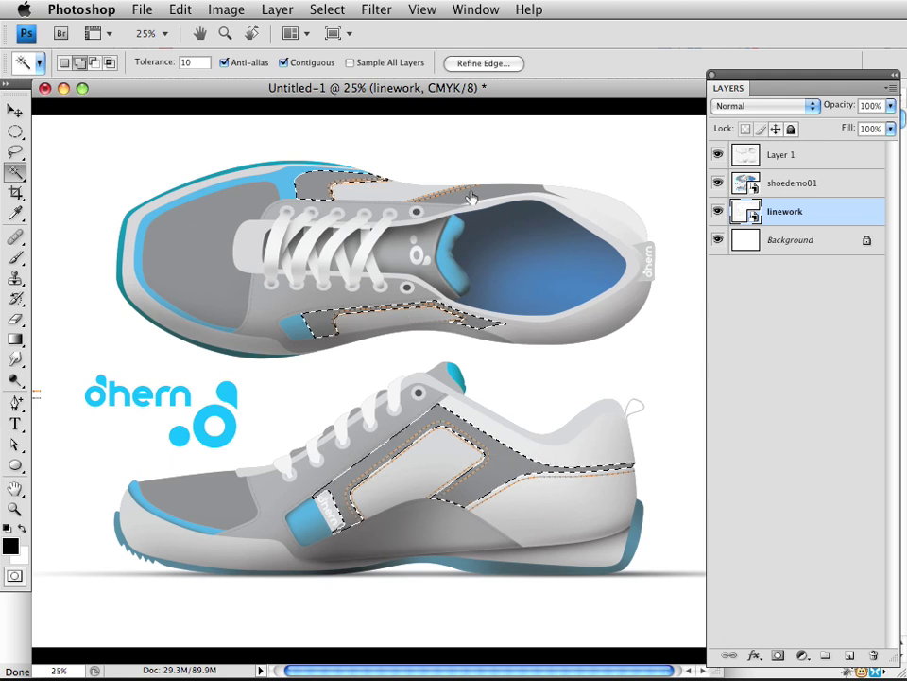
left_click(216, 247, "shift")
left_click(208, 515, "shift")
Make Layer 1 active and hide the selection outline while keeping the dark-grey panels selected
left_click(746, 157)
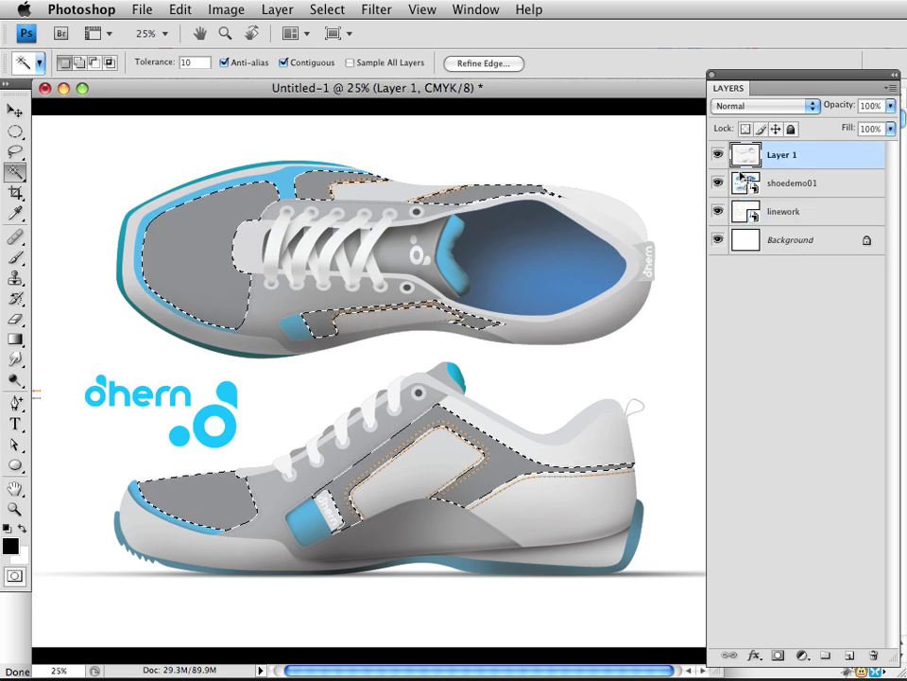
left_click(426, 464, "shift")
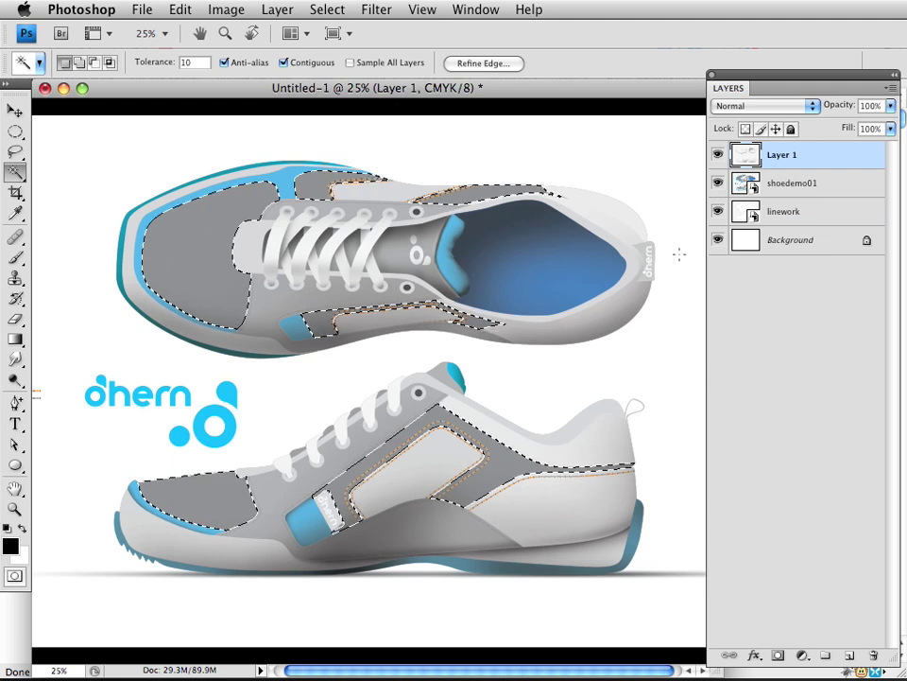
key("super+d")
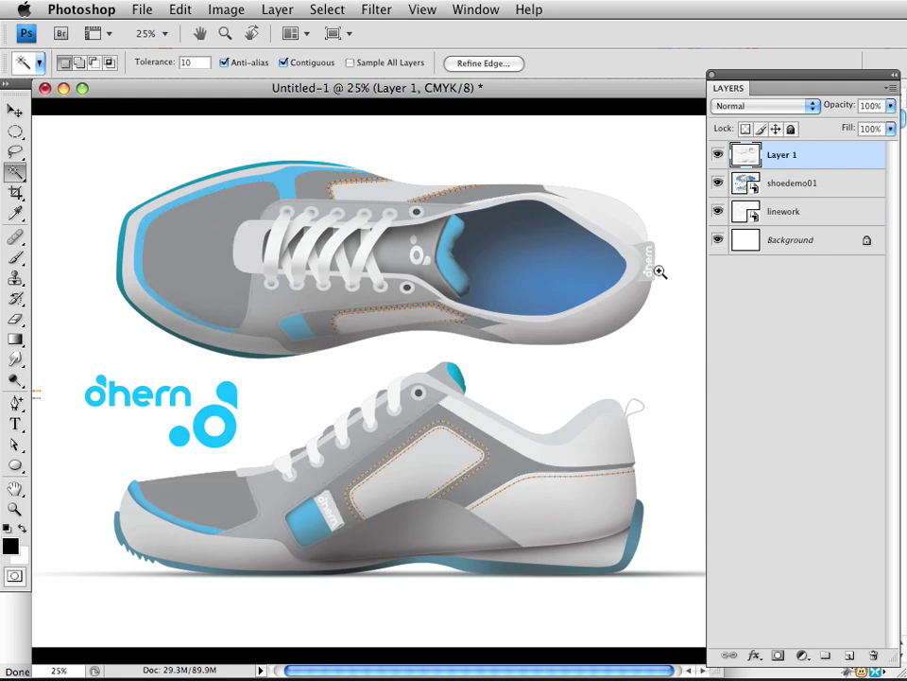
Paint a soft black shadow on the side view's dark-grey panel along the lace panel's seam, reducing the brush to 117 px
left_click(409, 435)
left_click(400, 462)
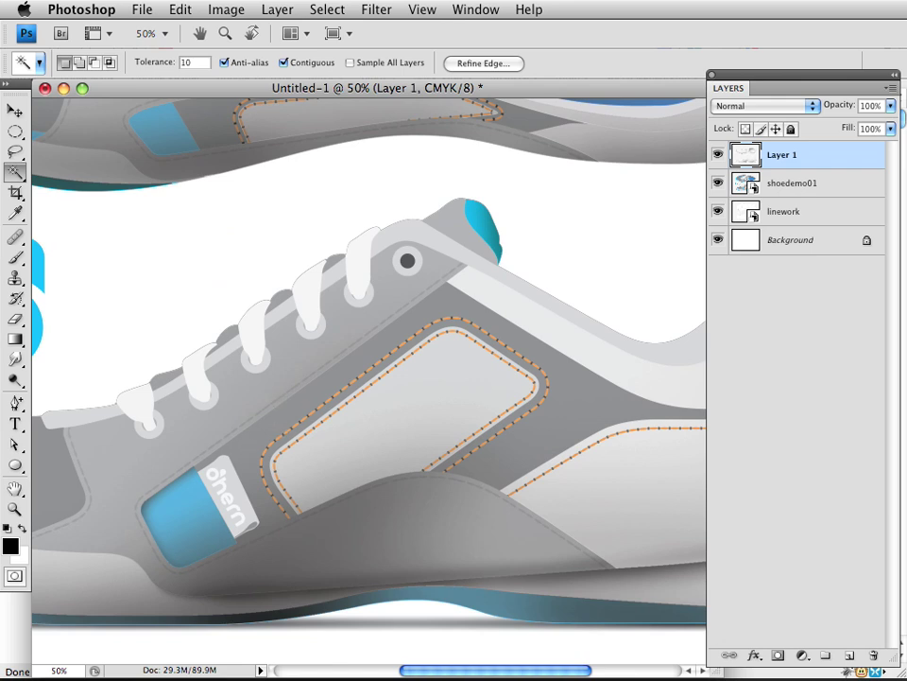
key("b")
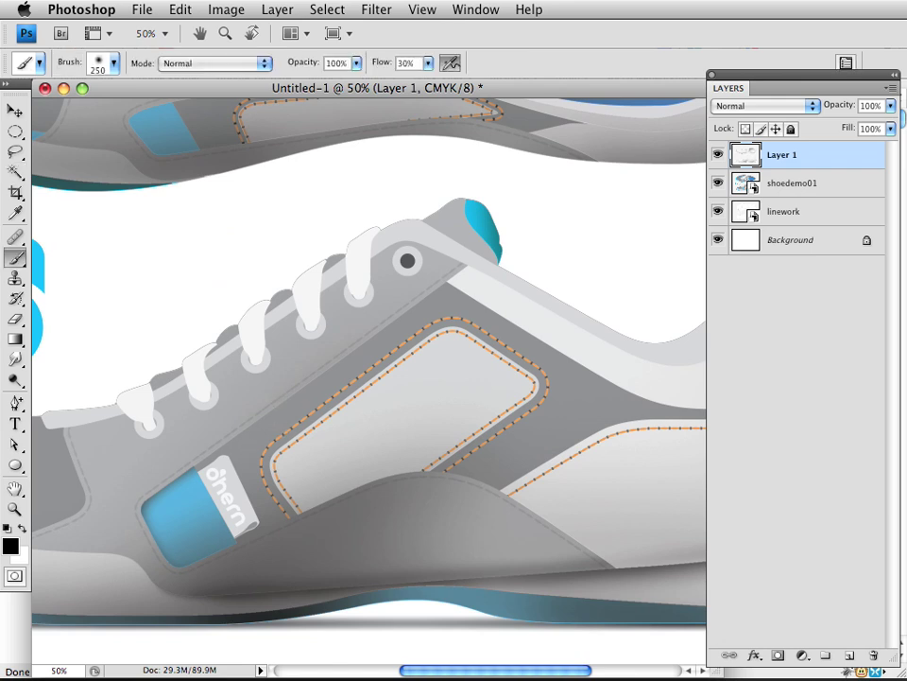
left_click_drag(339, 410, 309, 430)
left_click(288, 475)
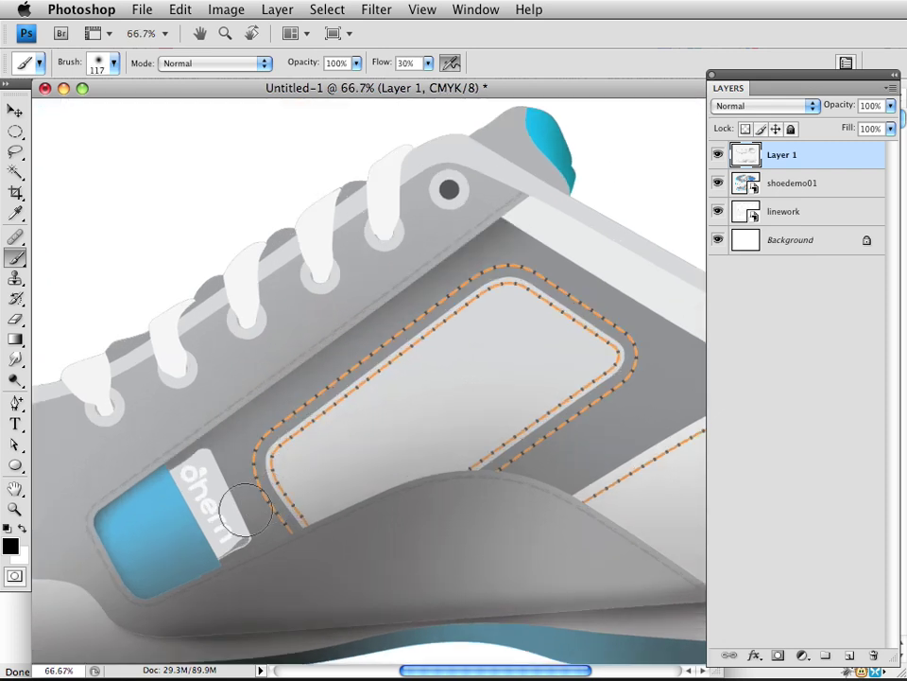
left_click(211, 494)
mouse_move(259, 480)
left_mouse_down()
mouse_move(358, 388)
mouse_move(314, 384)
mouse_move(314, 374)
left_mouse_up()
Shade the dark-grey panel around the logo tag with the brush reduced to 58 px, undoing the last stroke along the tag's edge
key("bracketleft")
key("bracketleft")
key("bracketleft")
key("bracketleft")
key("bracketleft")
left_click_drag(356, 500, 296, 520)
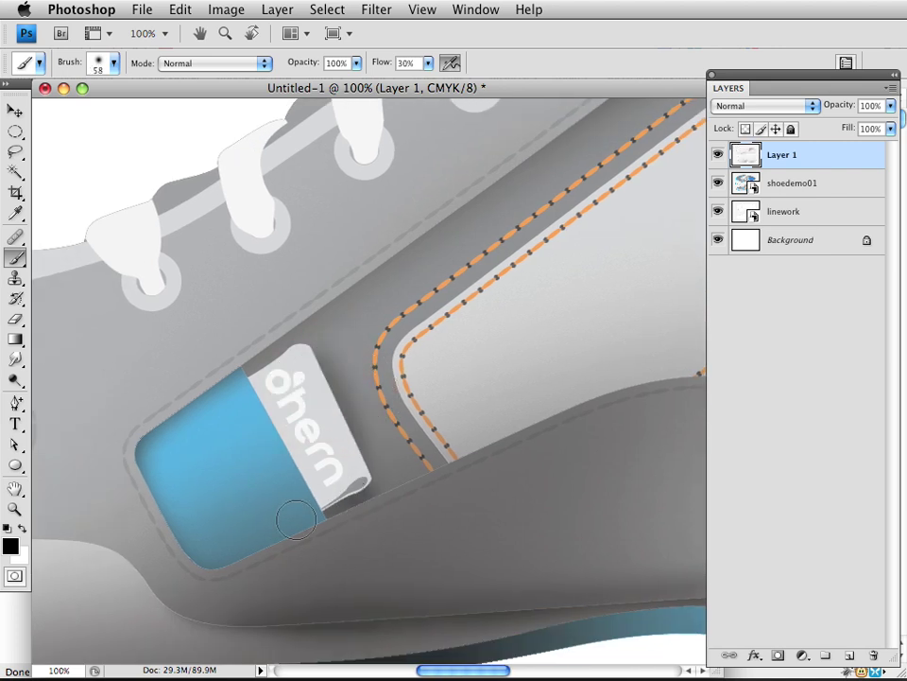
left_click_drag(318, 355, 380, 479)
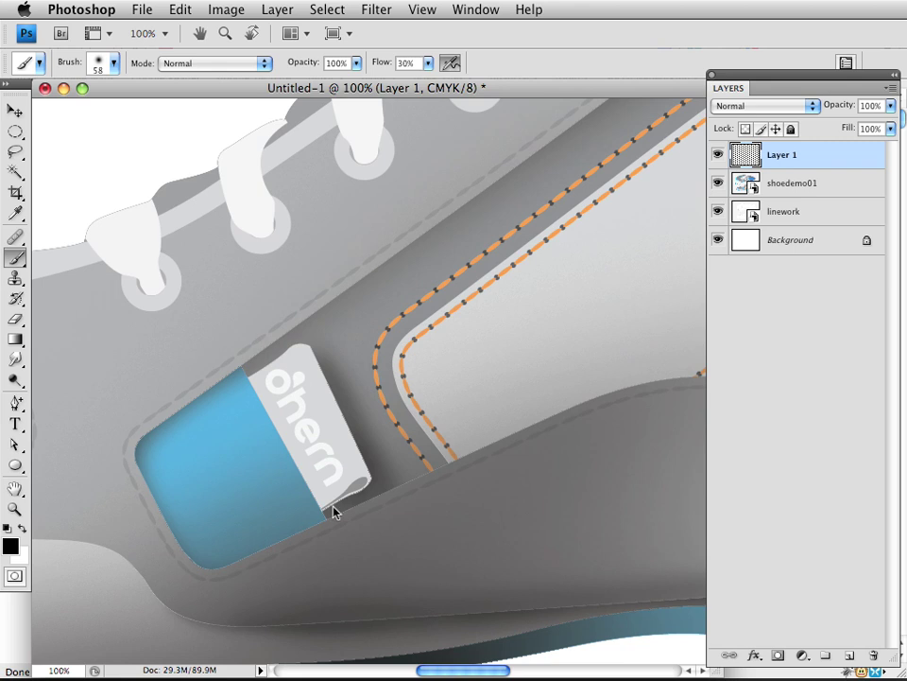
key("super+z")
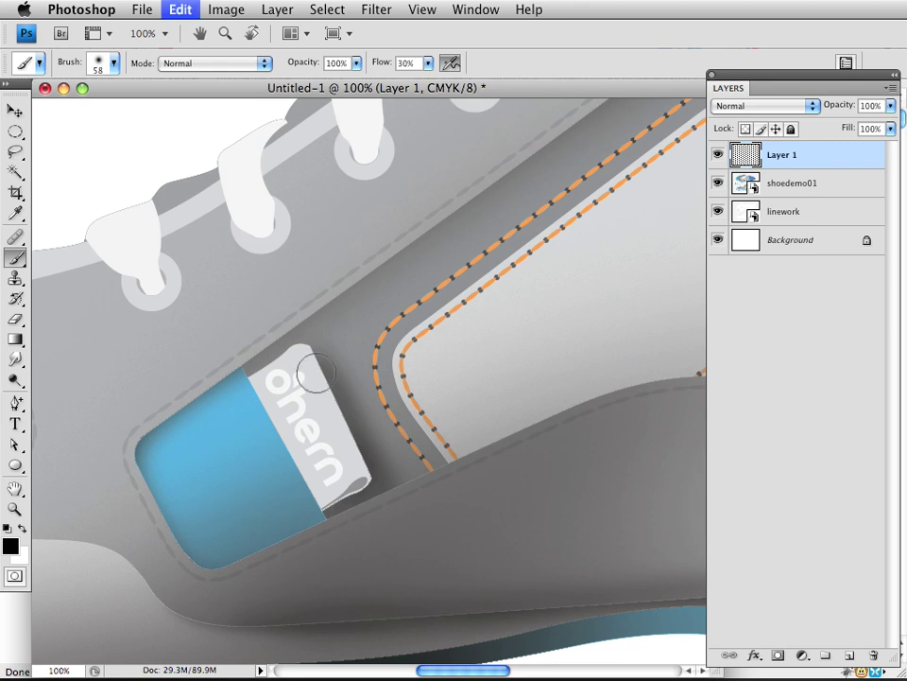